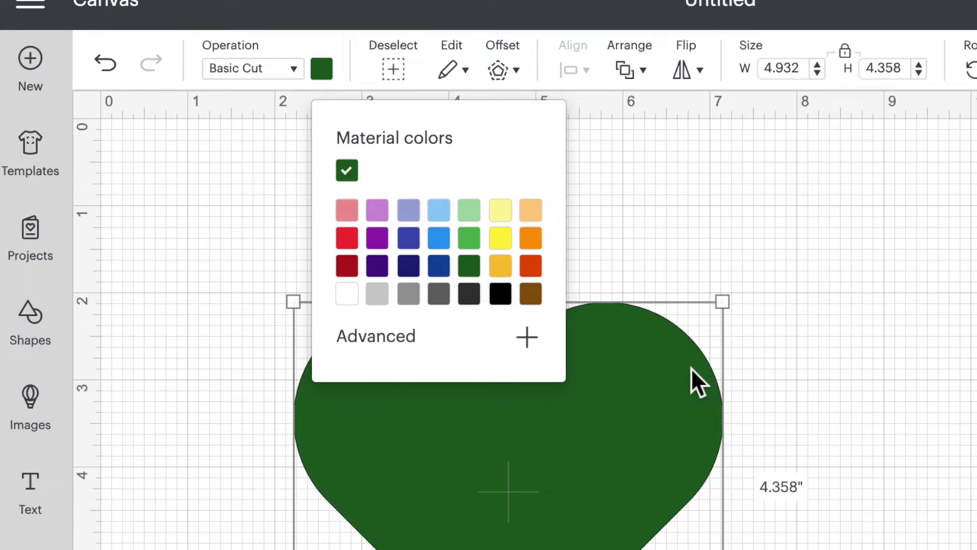
- Switch the heart's operation to Print Then Cut and set its print type to Pattern
click(283, 71)
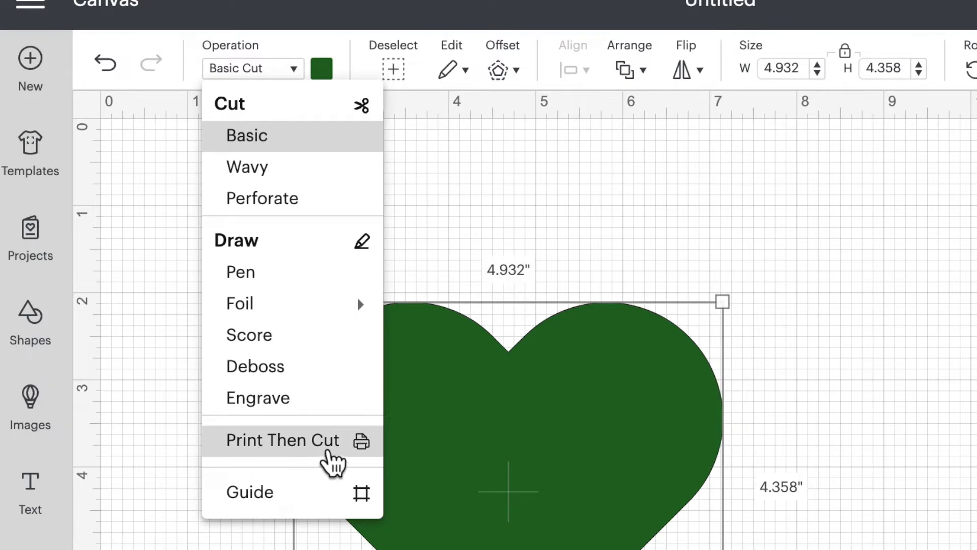
click(325, 447)
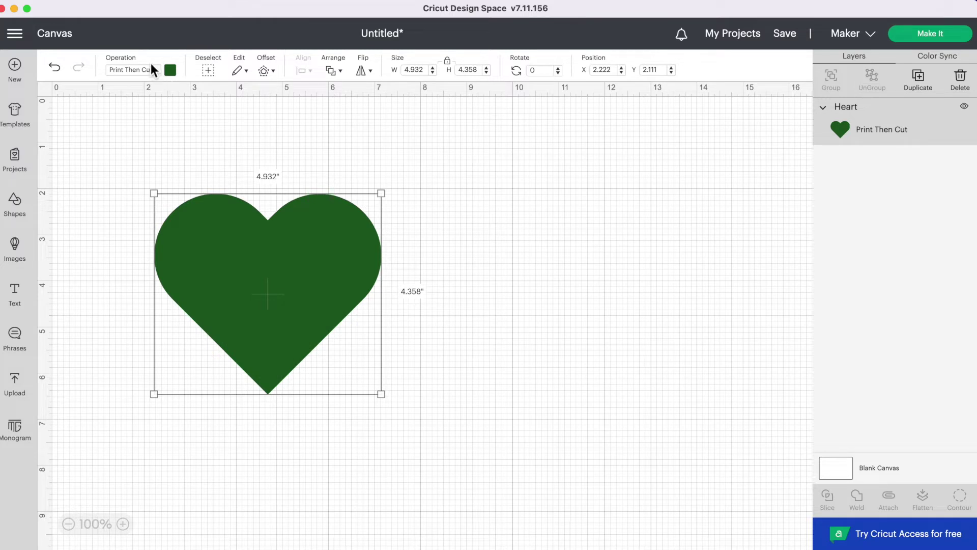
click(171, 70)
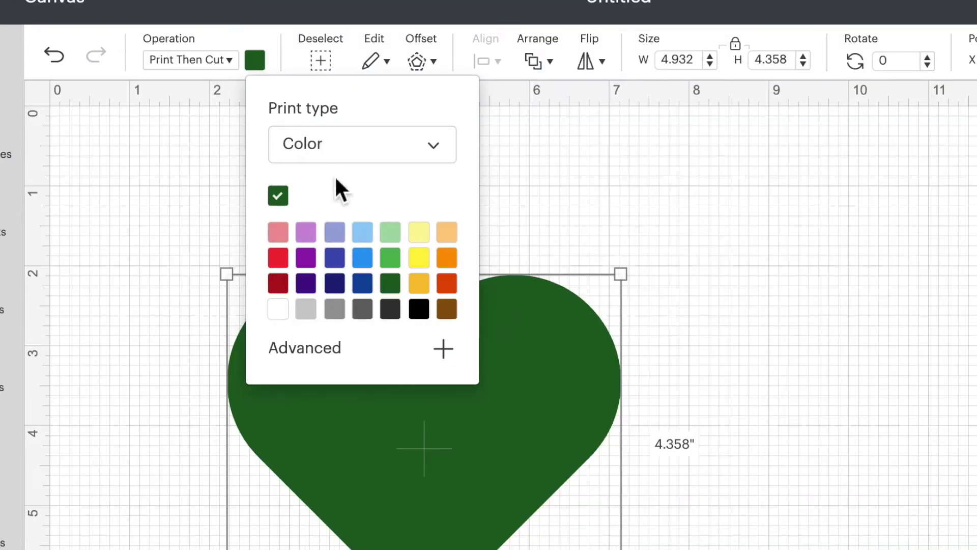
click(437, 153)
click(339, 225)
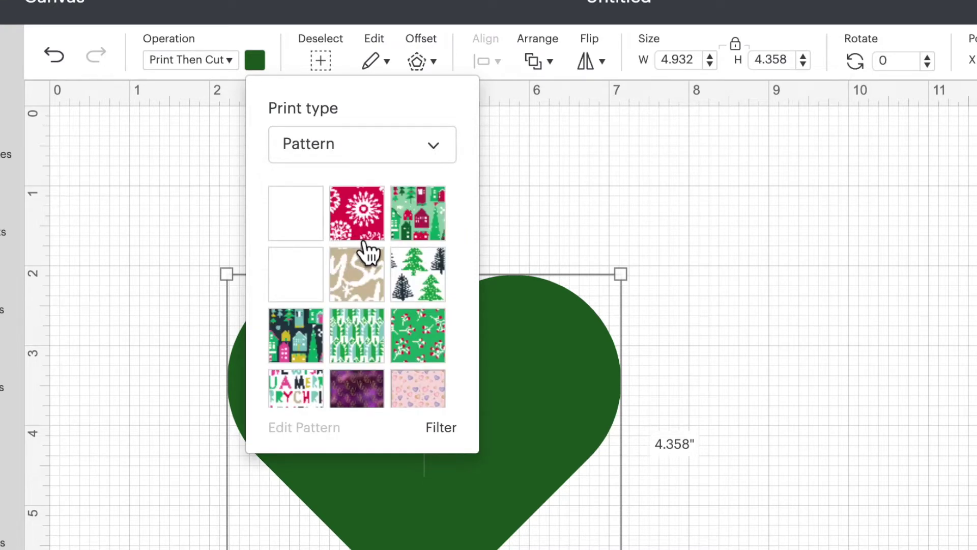
- Browse the pattern library and fill the heart with the red plaid pattern
scroll(367, 249, down, 5)
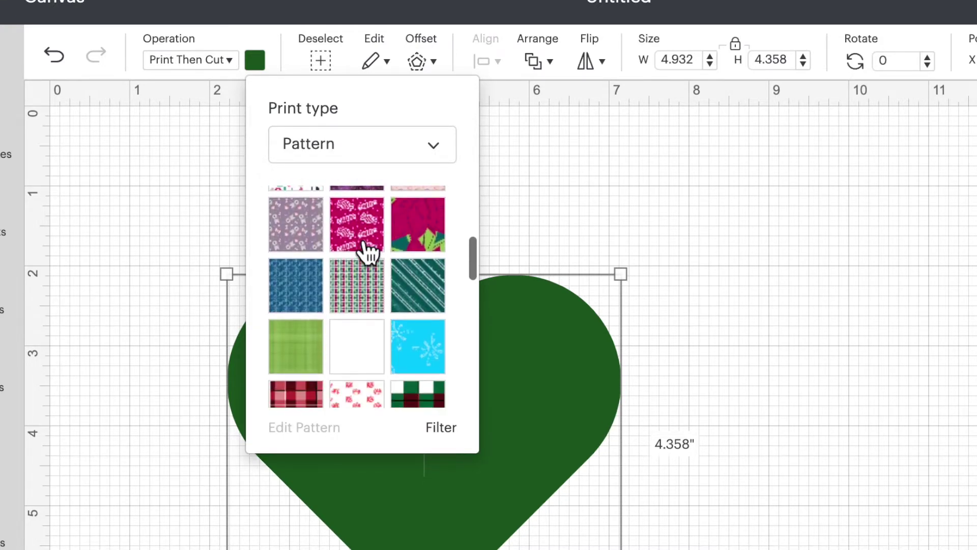
scroll(367, 249, down, 5)
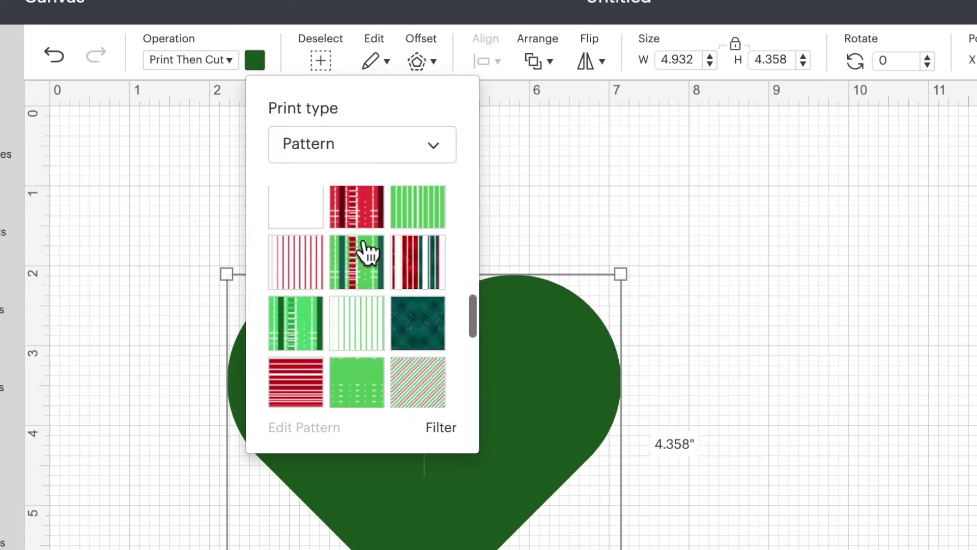
scroll(368, 249, down, 2)
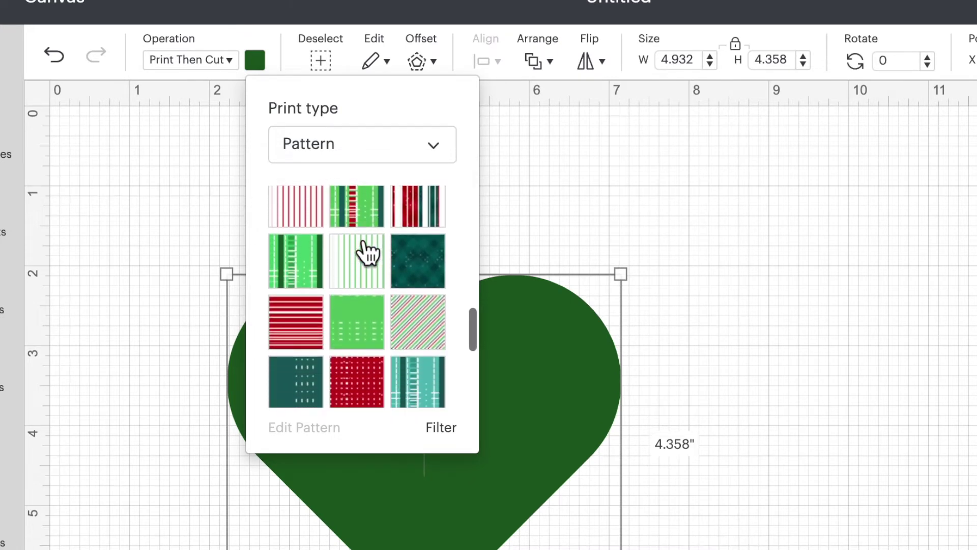
scroll(368, 249, down, 2)
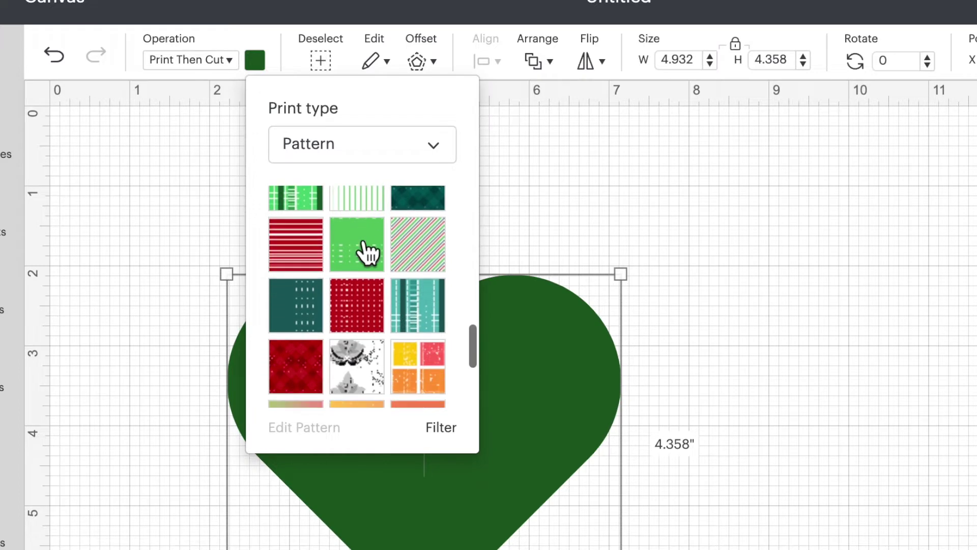
scroll(368, 249, down, 5)
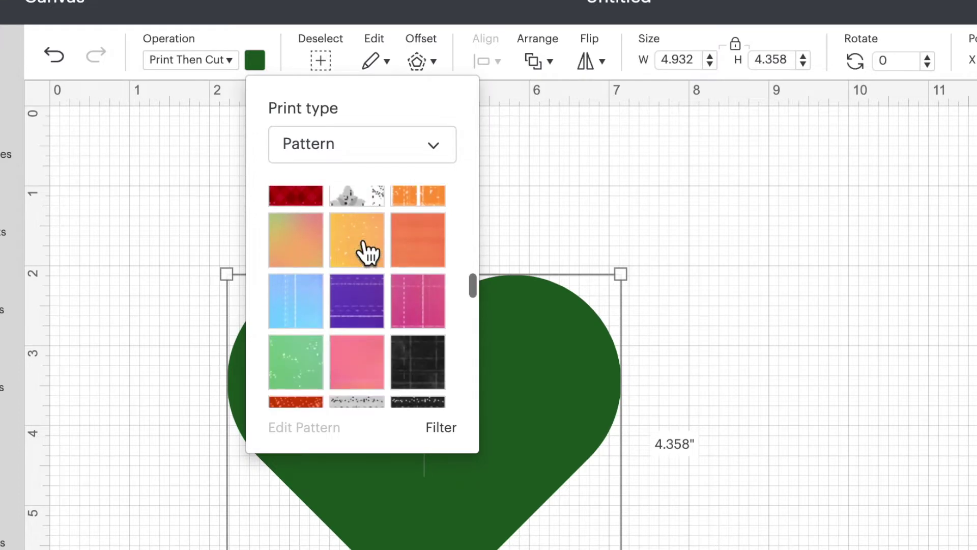
scroll(368, 249, down, 6)
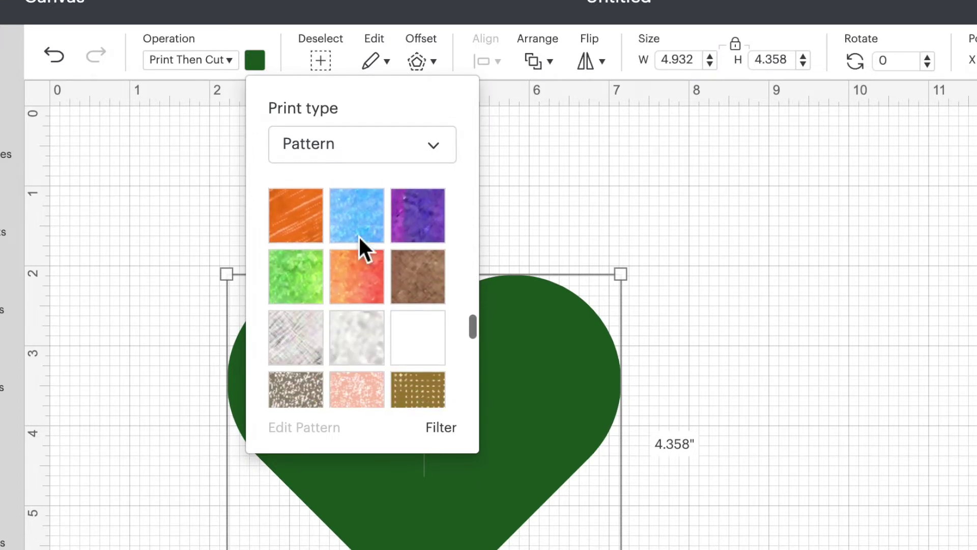
scroll(362, 242, down, 7)
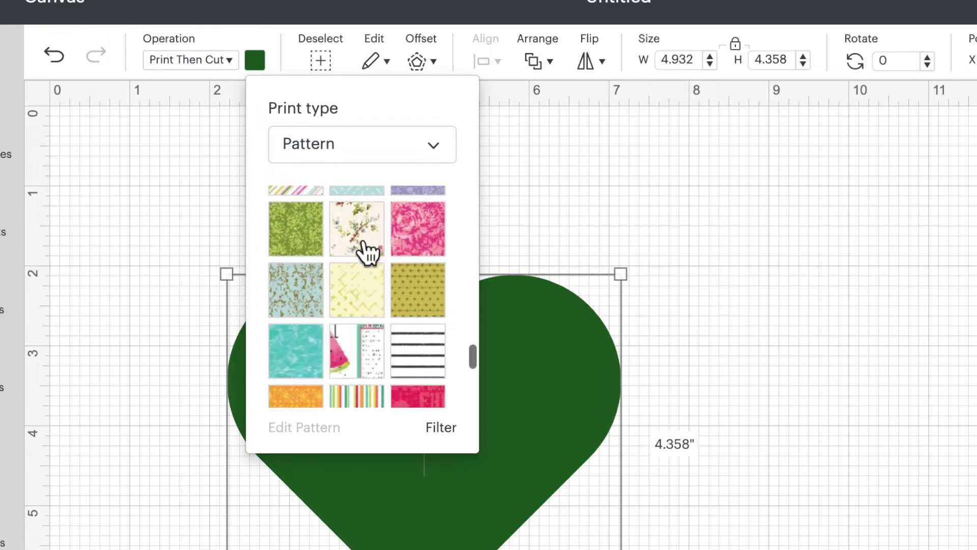
scroll(368, 249, down, 4)
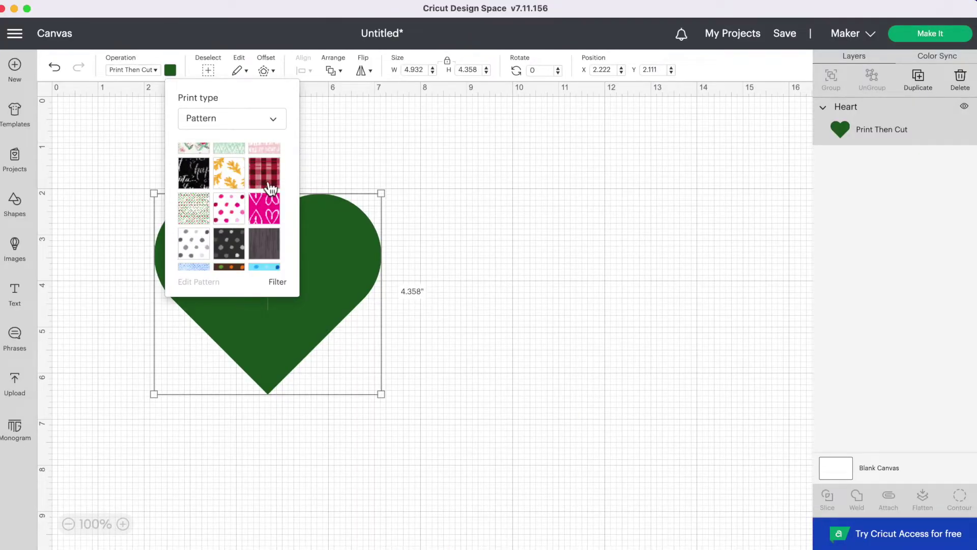
click(270, 188)
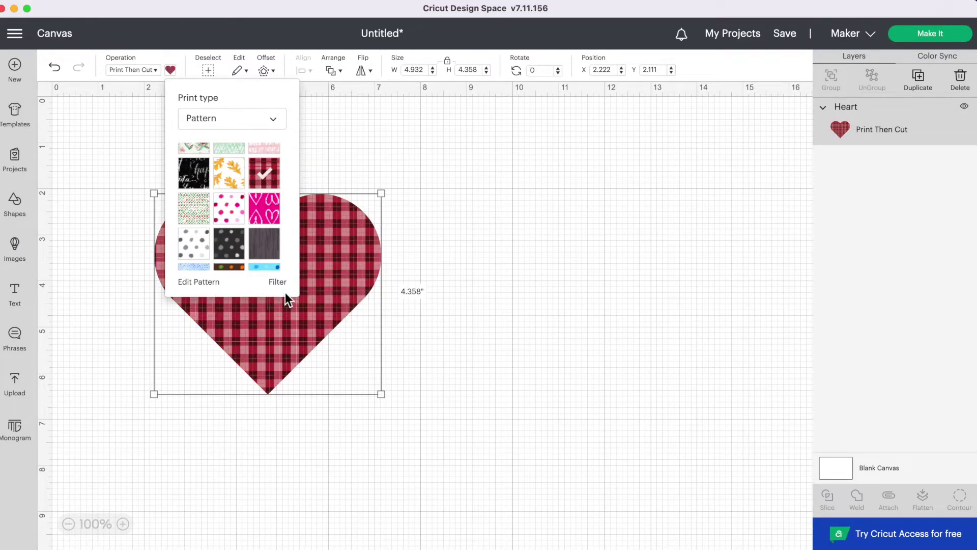
click(421, 154)
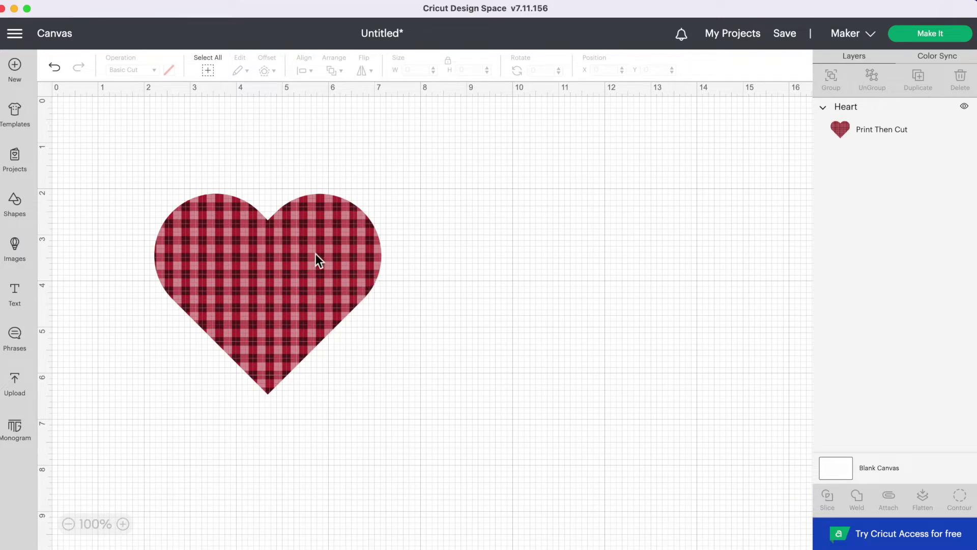
- Open the heart's plaid fill for pattern editing and enlarge its scale to 287
click(337, 292)
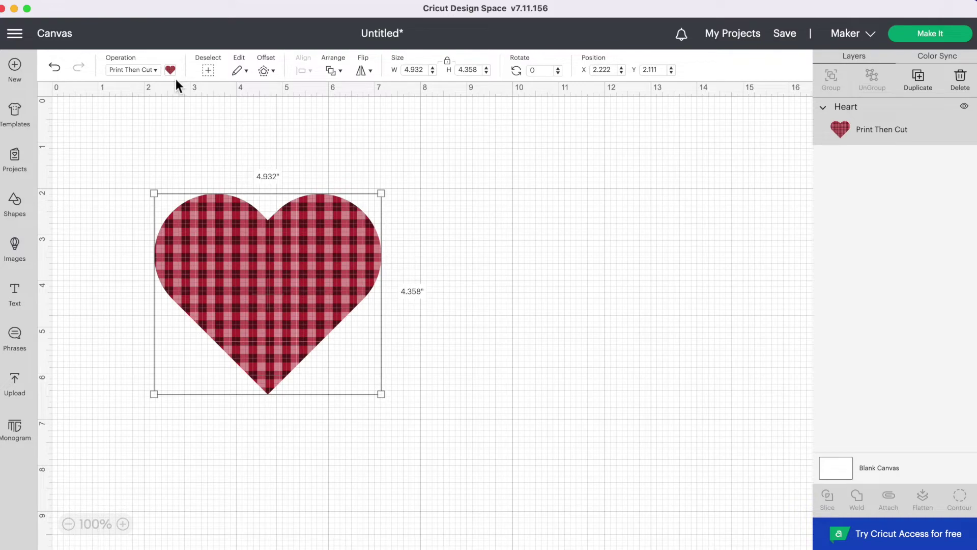
click(173, 74)
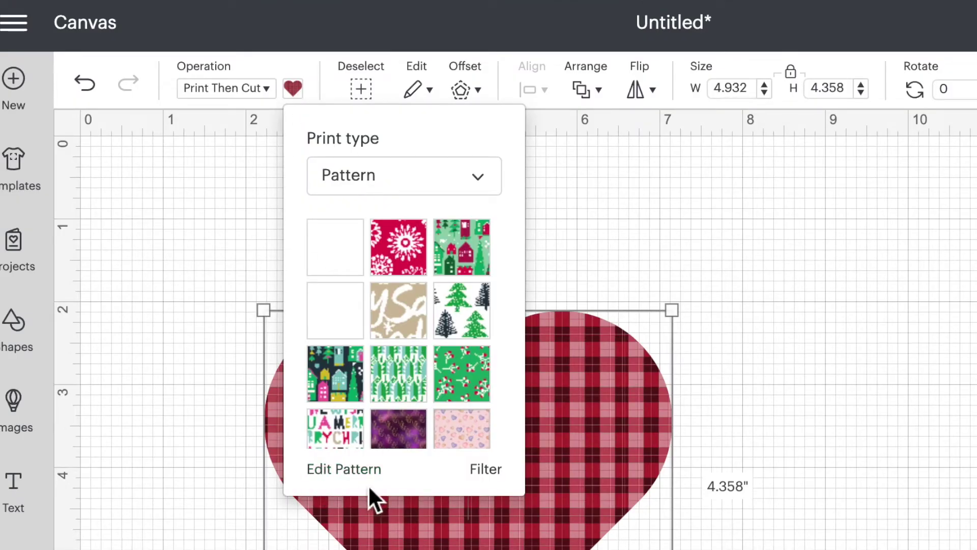
click(359, 478)
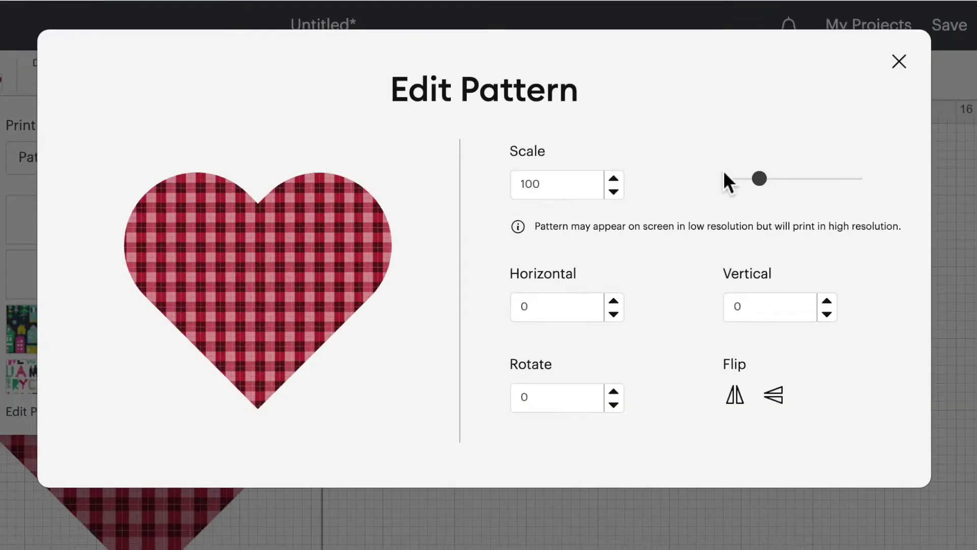
drag(762, 188, 731, 186)
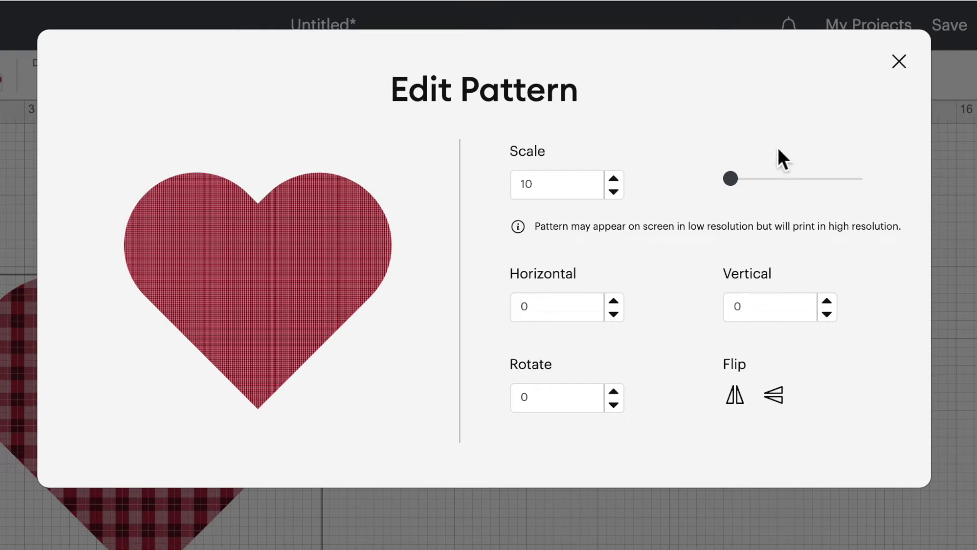
drag(732, 181, 830, 195)
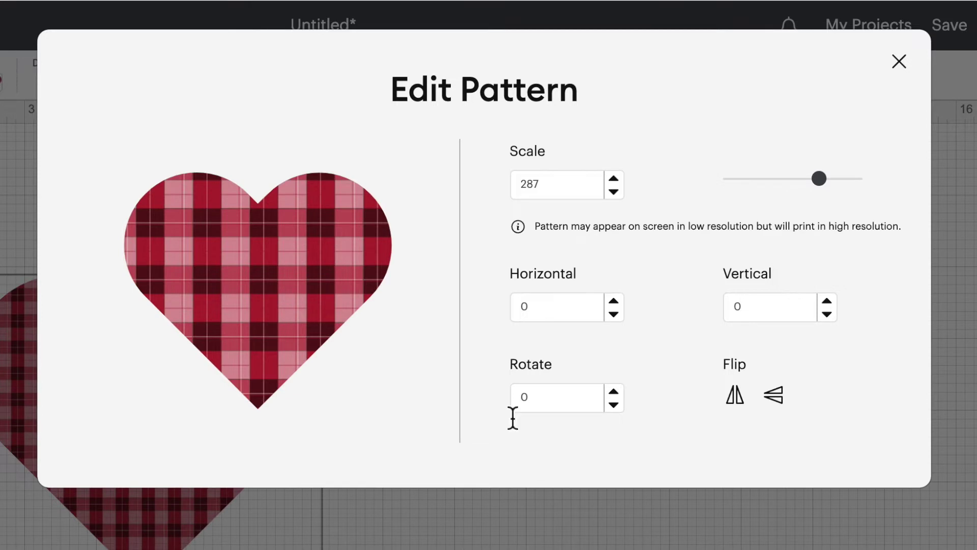
- Shift the plaid pattern inside the heart to a horizontal offset of 7 and a vertical offset of -7
double_click(615, 301)
click(614, 301)
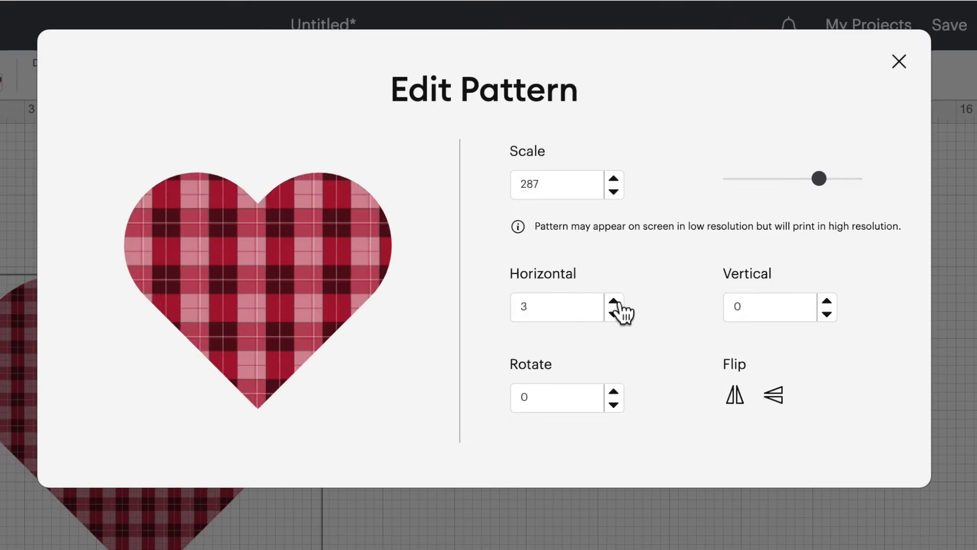
double_click(614, 301)
click(614, 302)
click(614, 301)
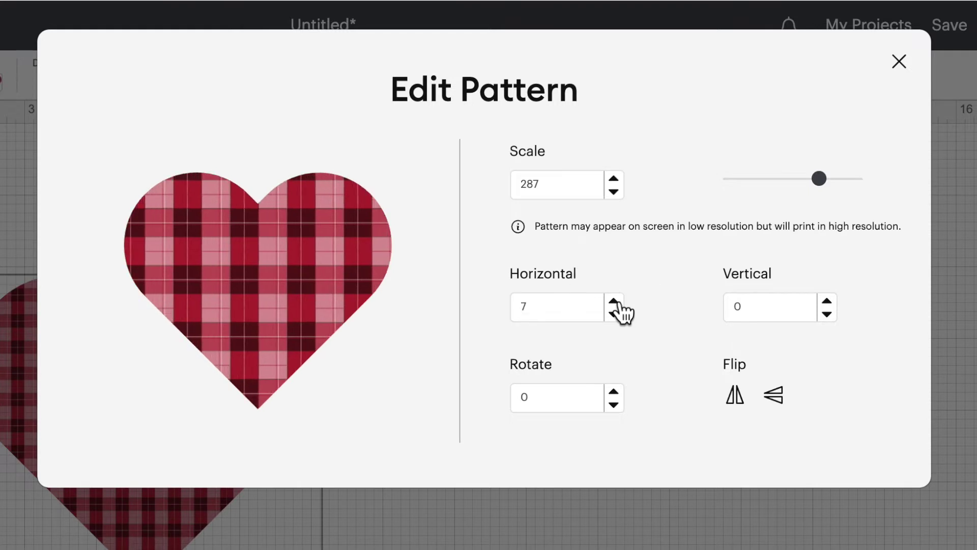
double_click(827, 315)
click(827, 315)
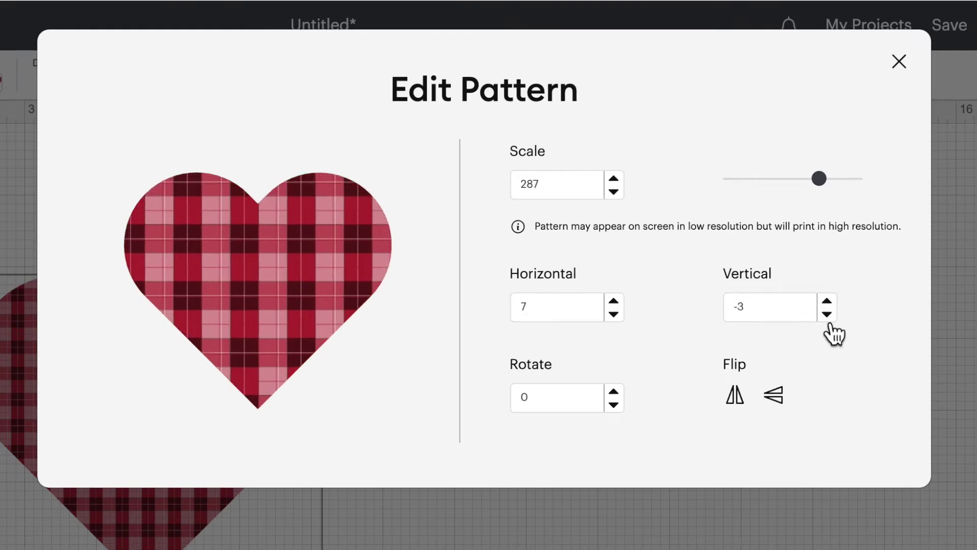
triple_click(828, 315)
click(827, 316)
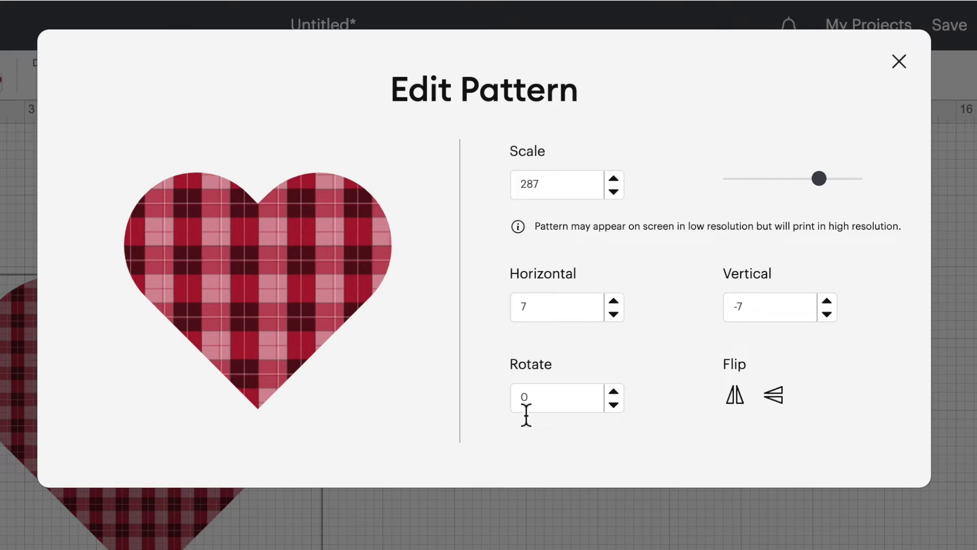
- Rotate the plaid pattern inside the heart to 12
double_click(615, 392)
click(614, 392)
double_click(614, 393)
triple_click(614, 393)
double_click(615, 393)
click(614, 392)
- Set the plaid pattern's rotation to 45, flip it horizontally and return to the canvas
drag(559, 400, 502, 407)
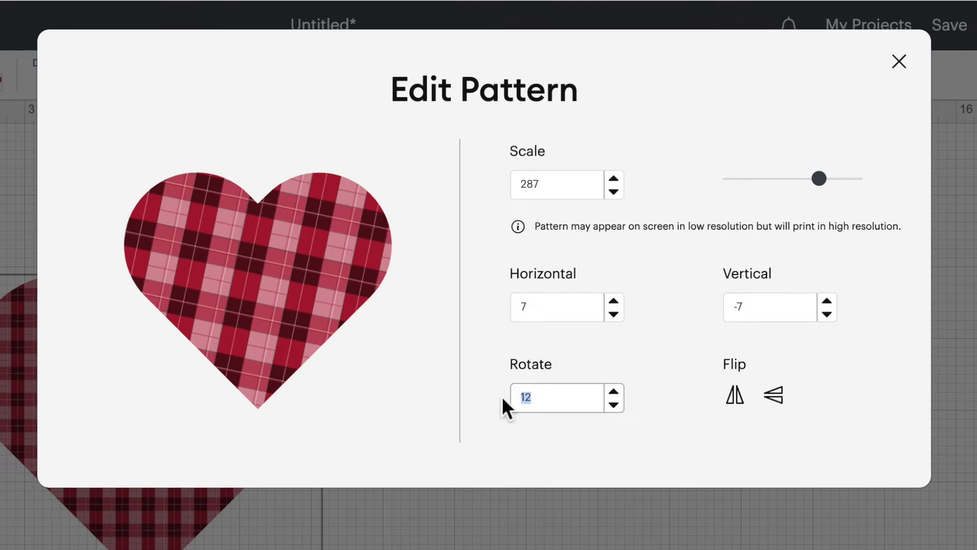
text(45)
key(Return)
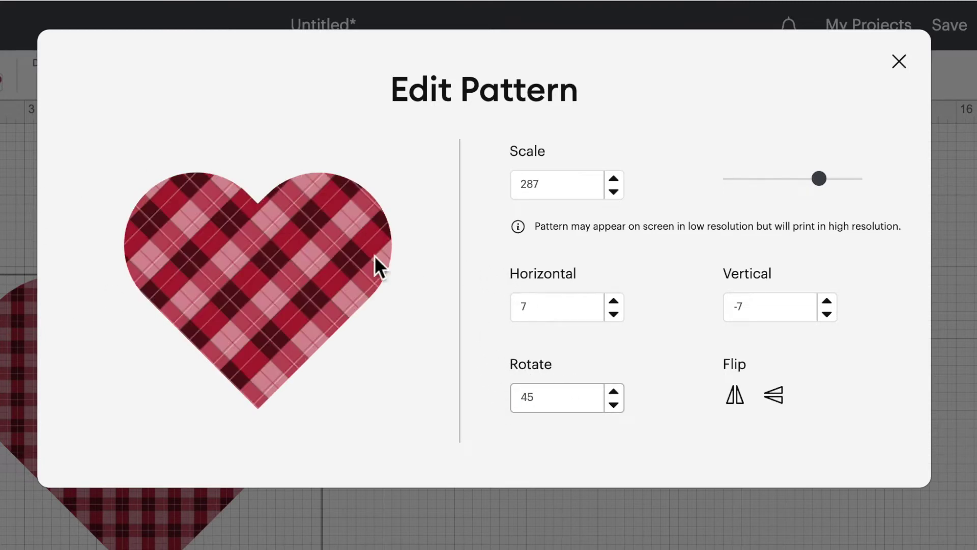
click(679, 429)
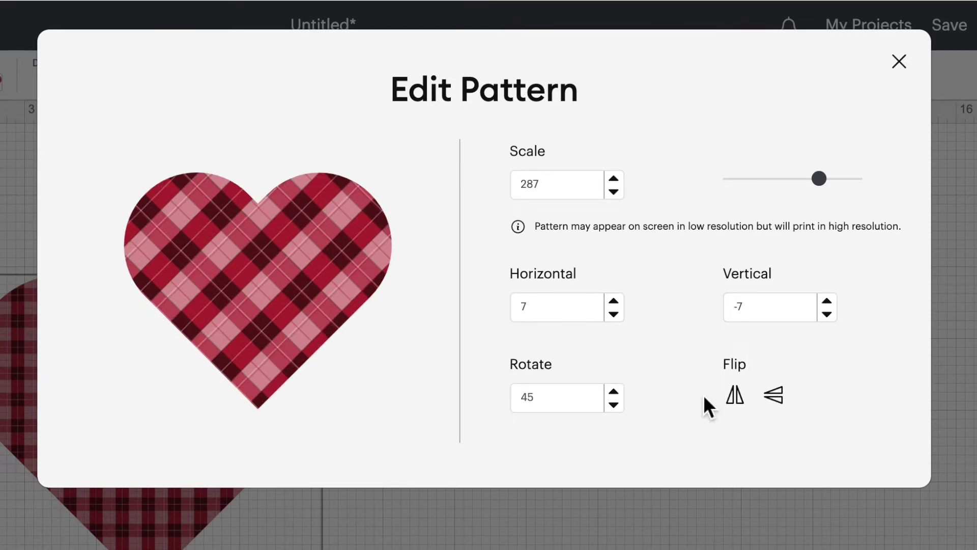
click(736, 398)
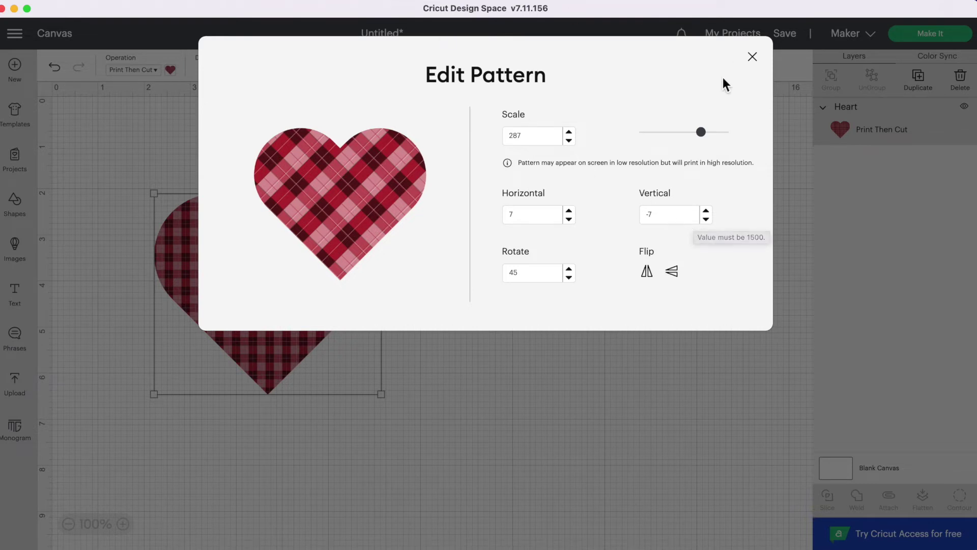
click(754, 57)
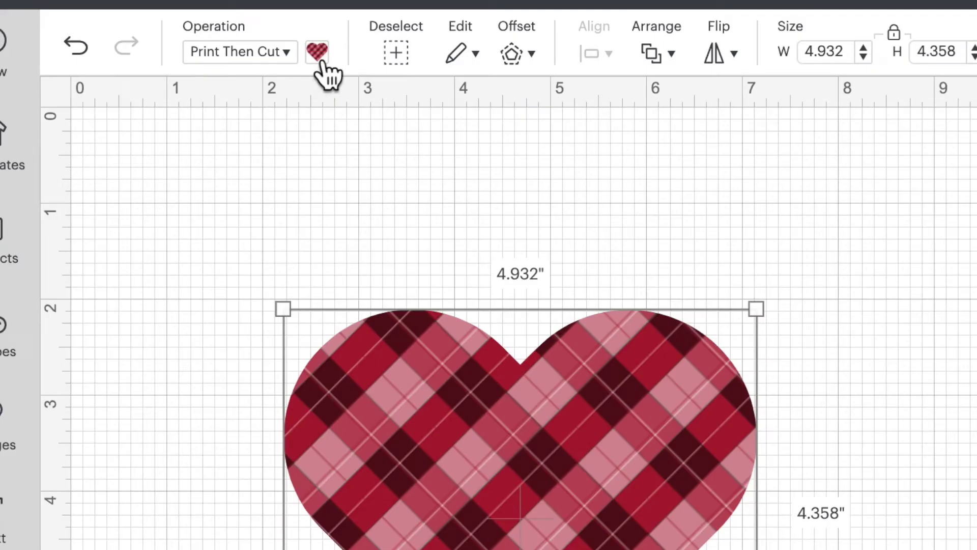
- Filter the heart's available patterns by the colour purple and look through the matching patterns
click(318, 52)
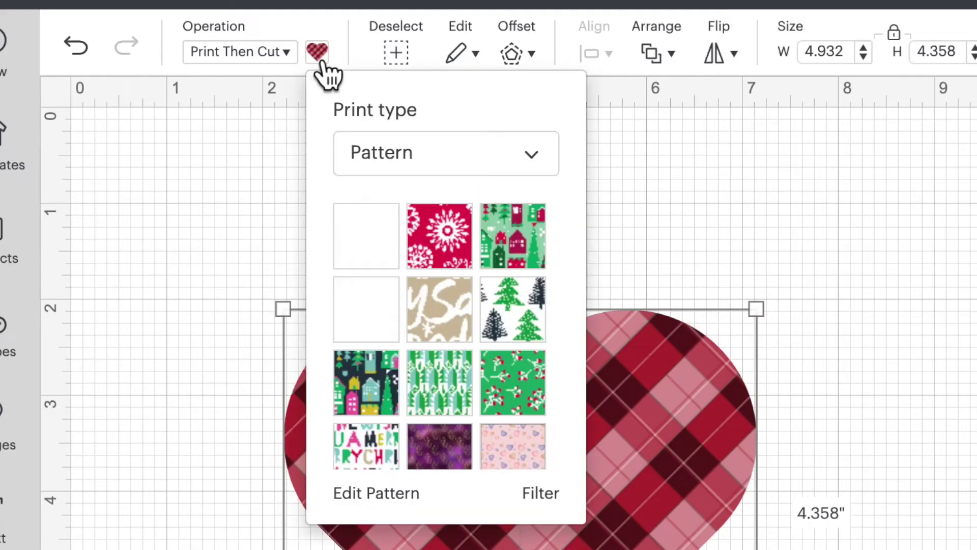
scroll(535, 310, down, 5)
scroll(539, 312, down, 8)
scroll(539, 312, down, 8)
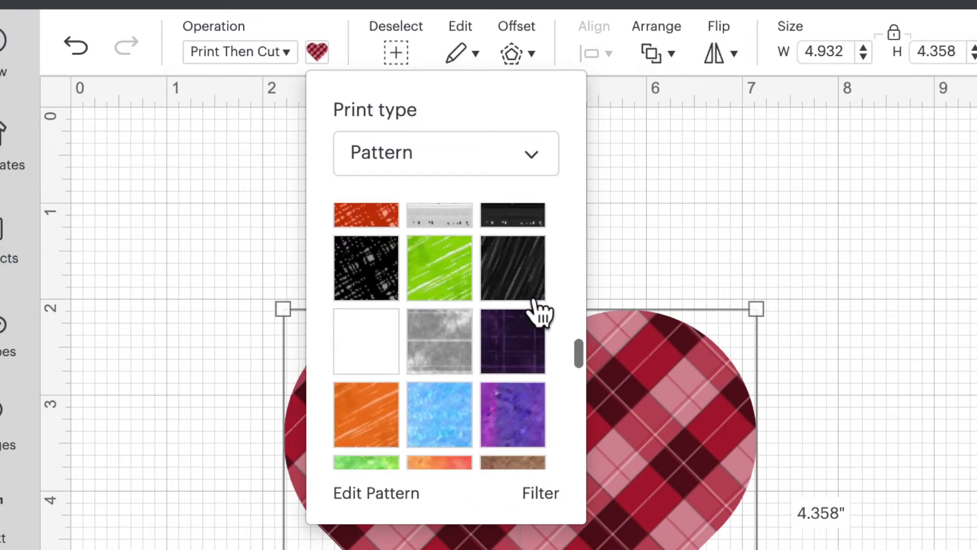
scroll(540, 312, down, 10)
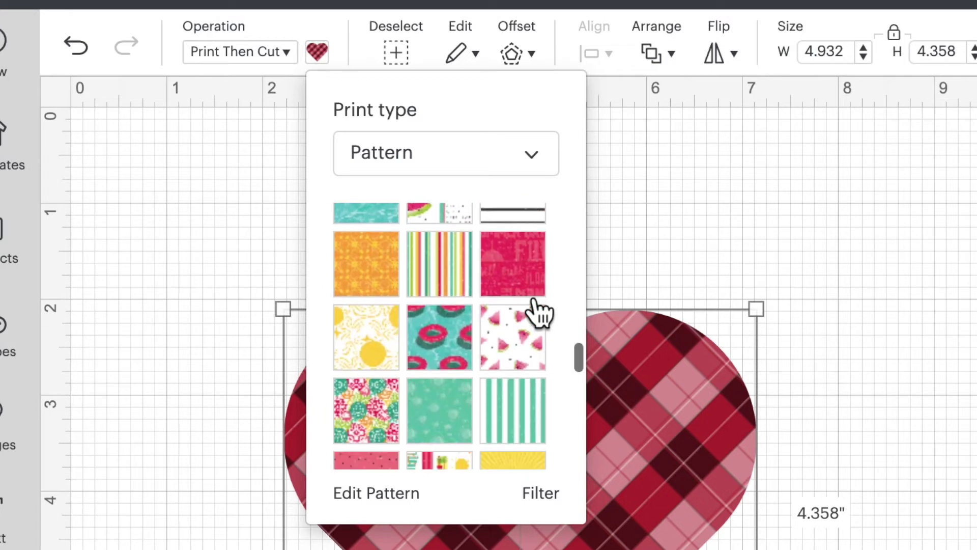
click(554, 504)
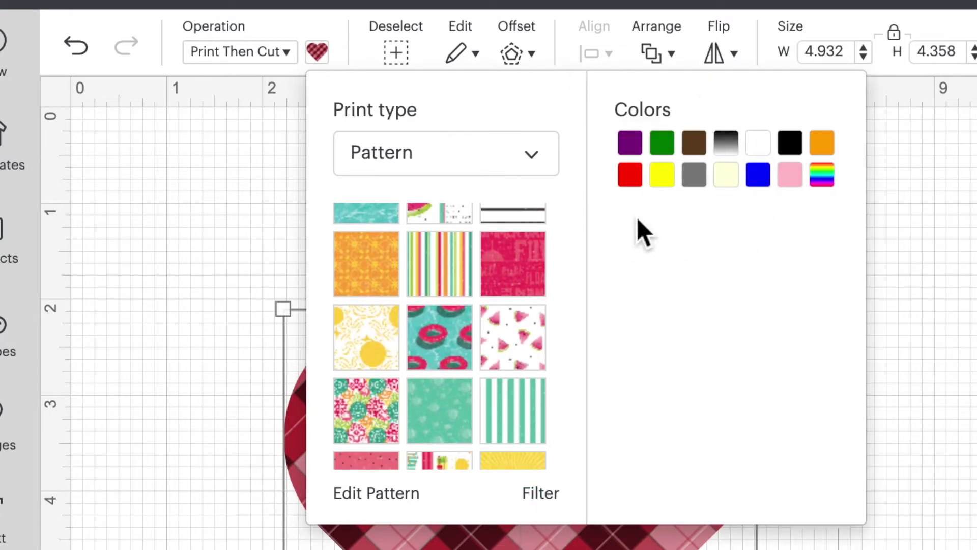
click(630, 143)
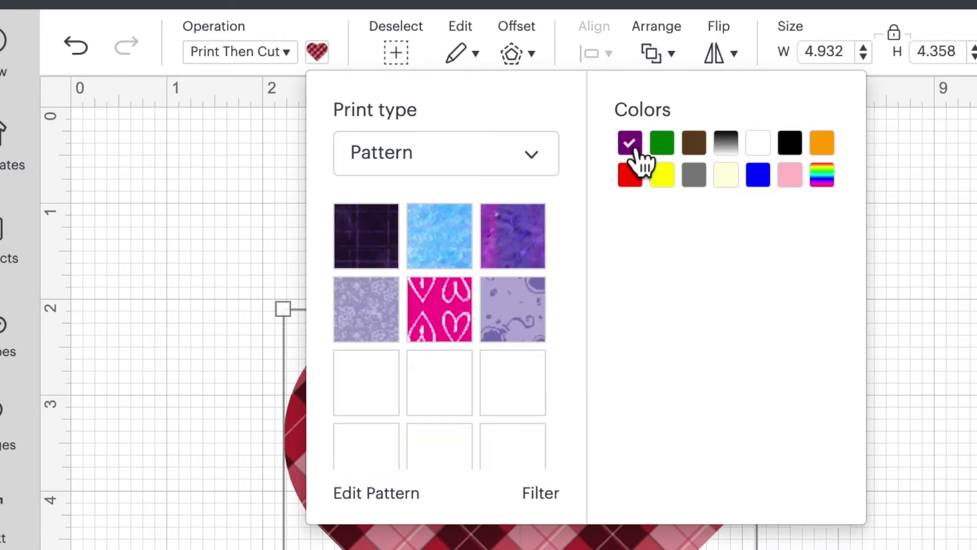
scroll(520, 356, down, 3)
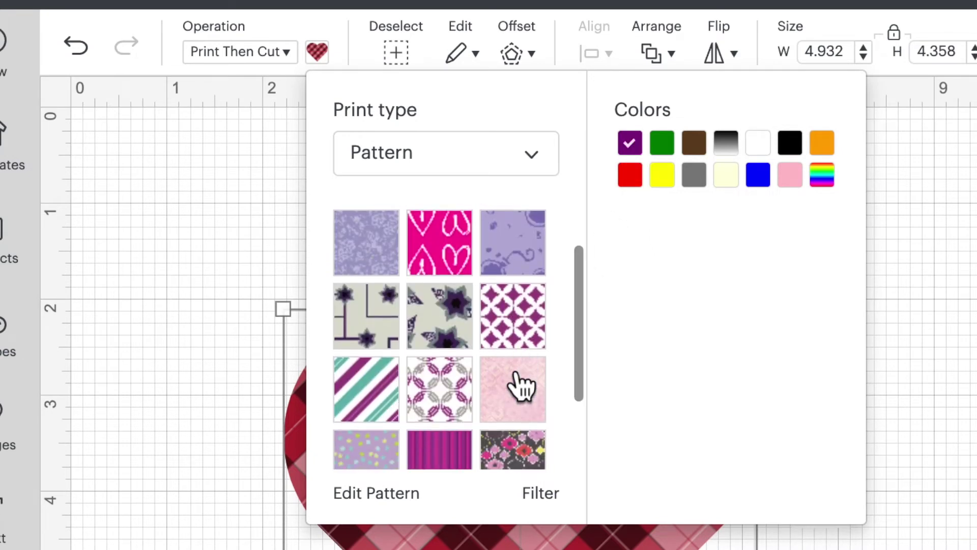
scroll(522, 387, down, 2)
scroll(520, 387, down, 1)
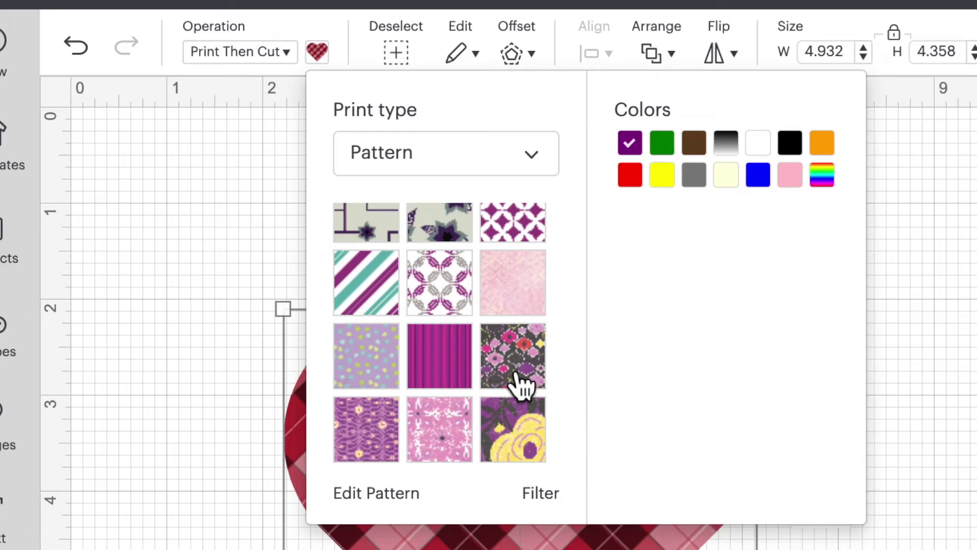
- Fill the heart with the purple and blue watercolour pattern and reduce the pattern's scale to 19
scroll(519, 387, up, 3)
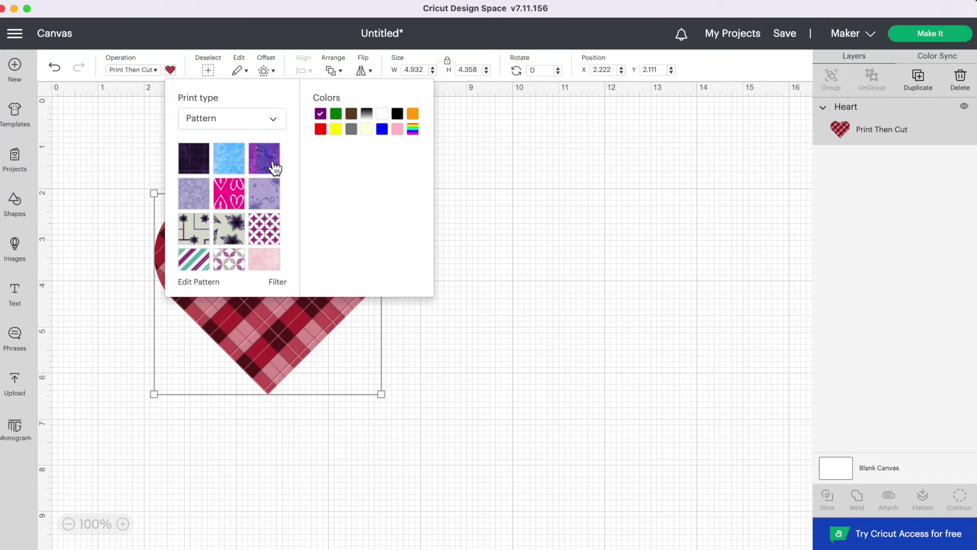
click(274, 166)
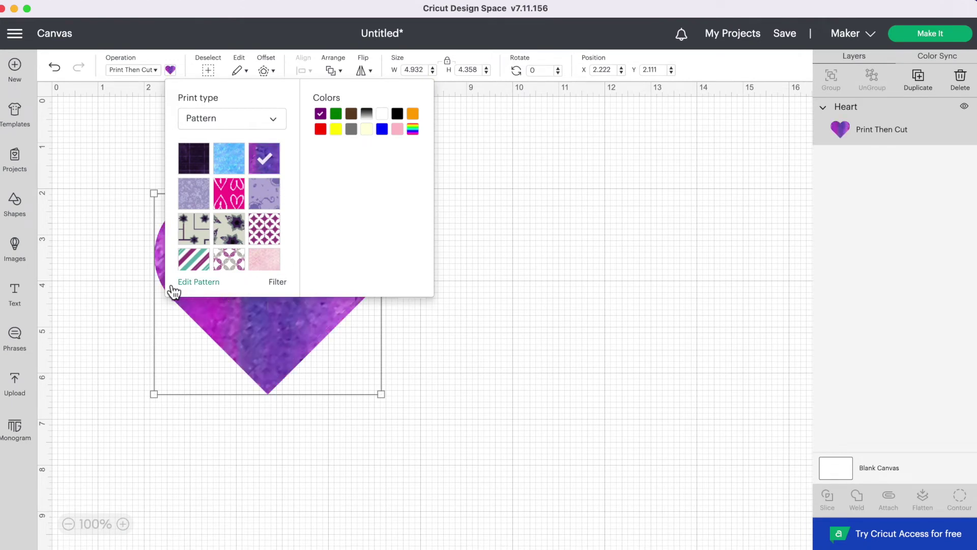
click(203, 283)
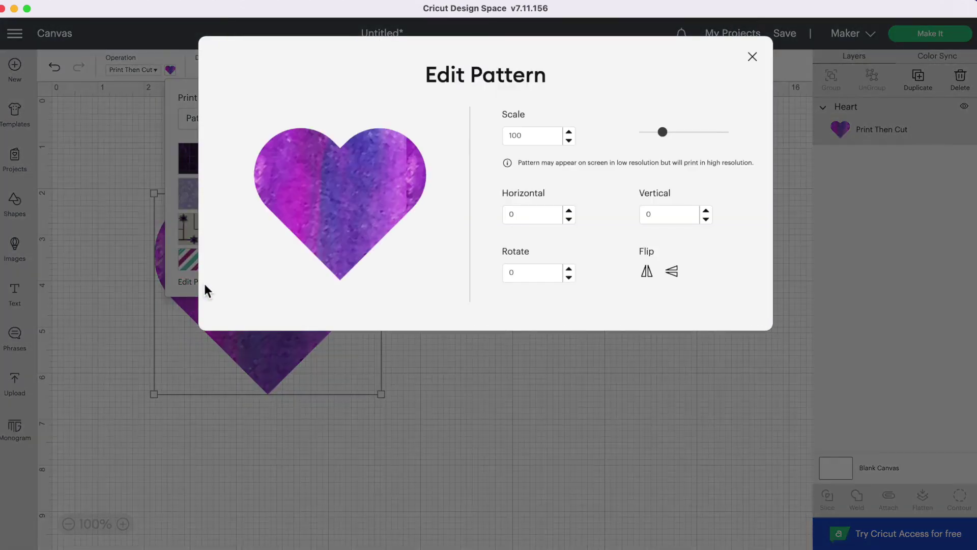
click(664, 133)
drag(667, 137, 699, 136)
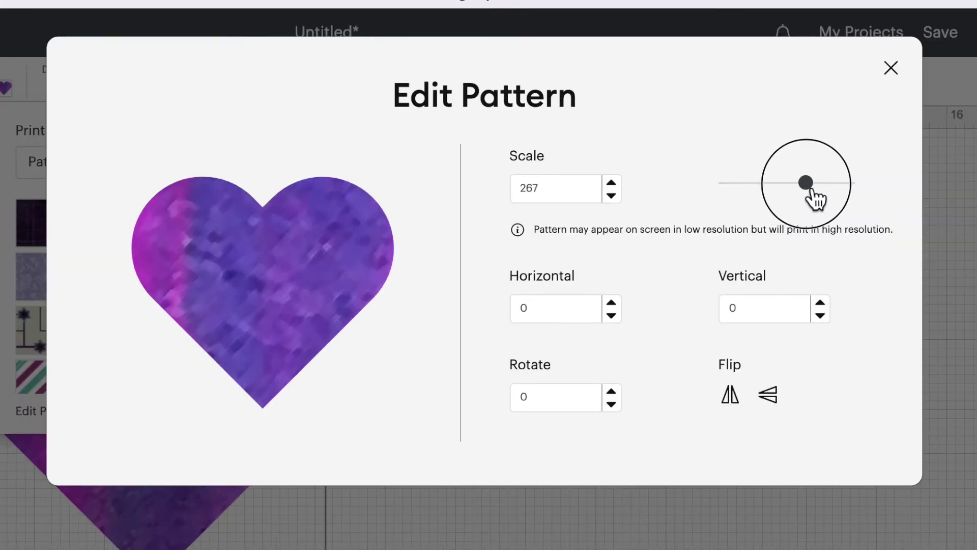
drag(806, 182, 730, 183)
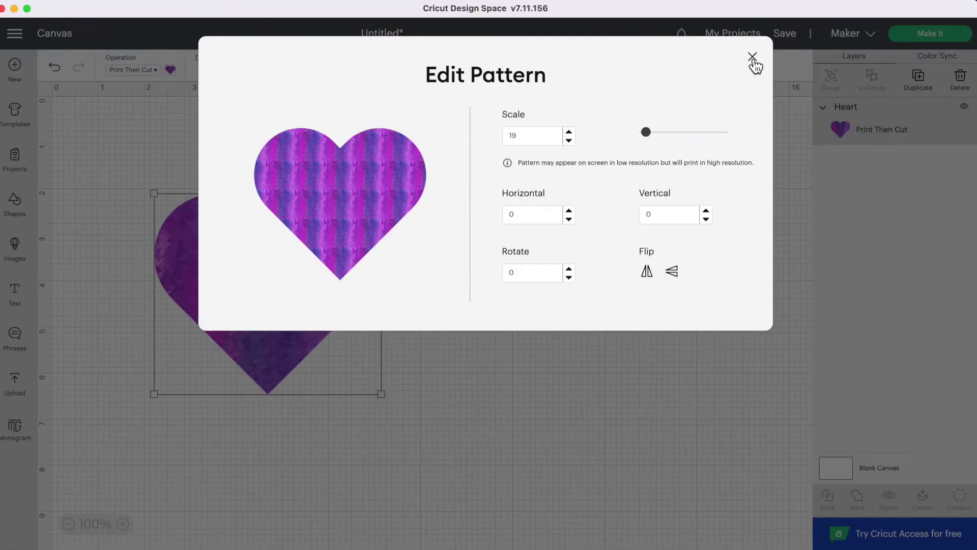
click(891, 68)
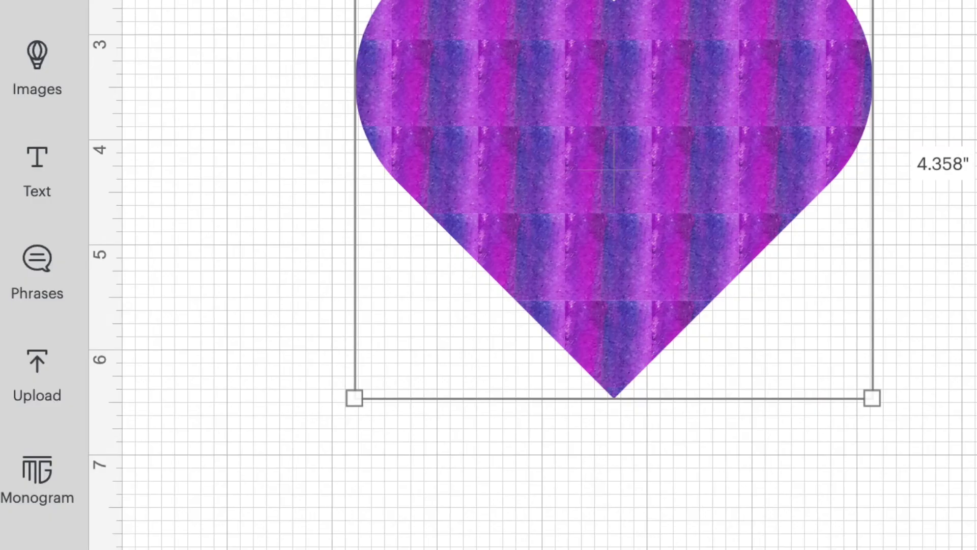
- Start a new pattern fill upload, comparing the file types accepted for images and for pattern fills
click(43, 386)
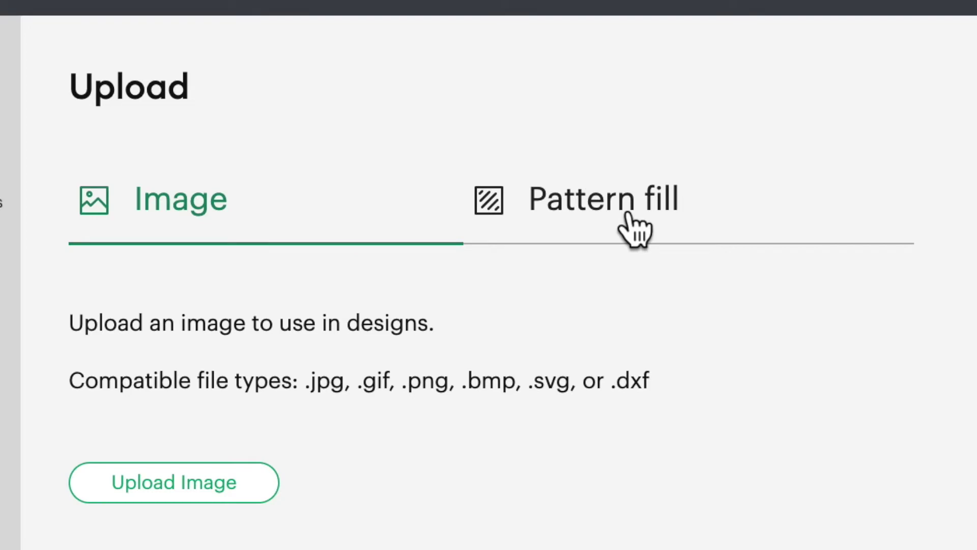
click(630, 215)
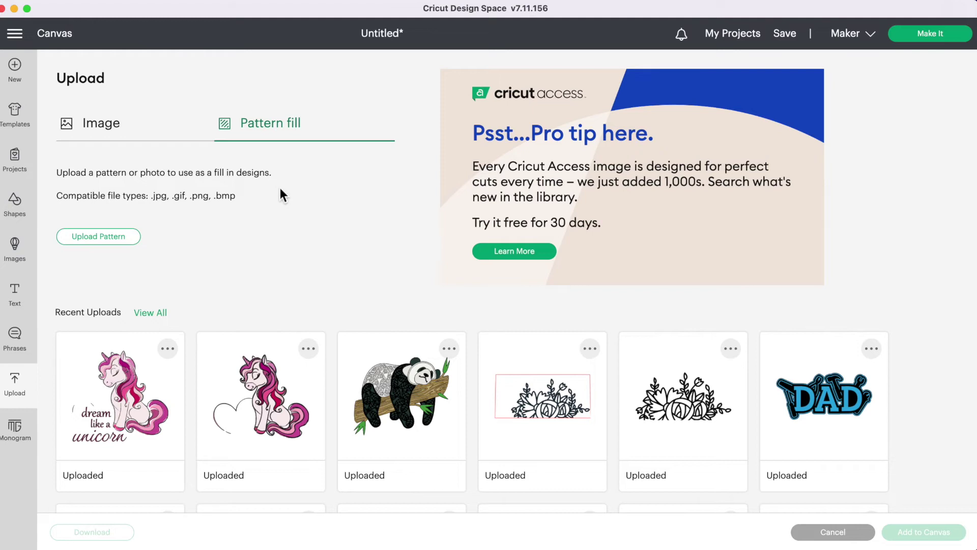
click(131, 131)
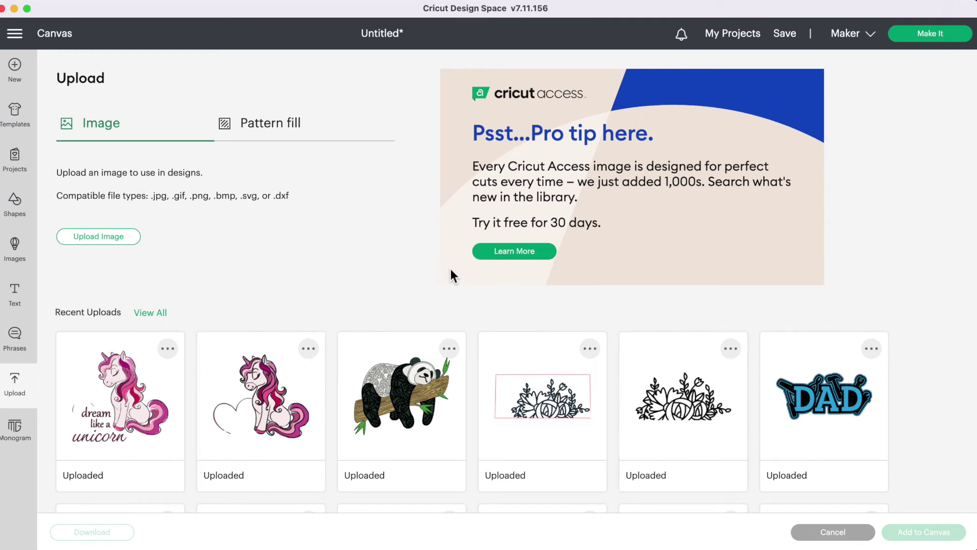
click(279, 129)
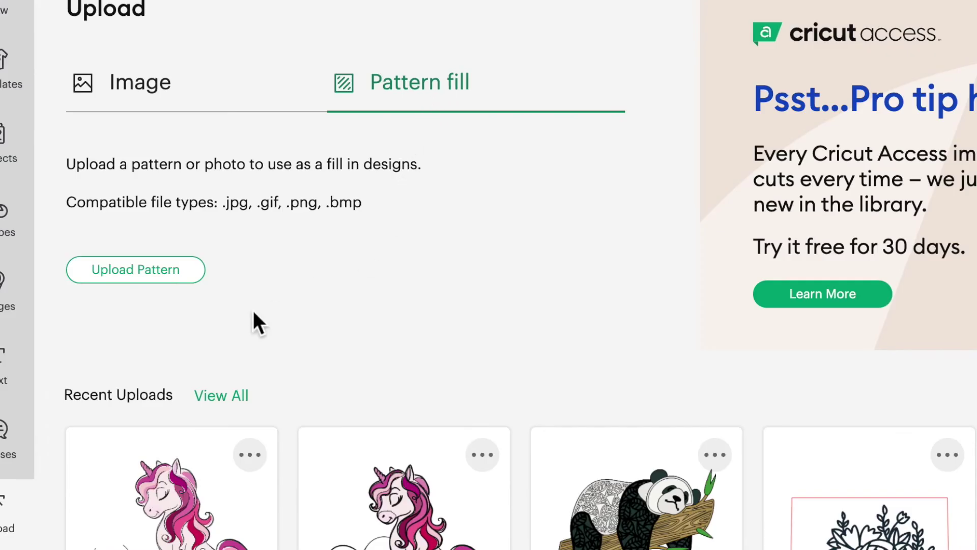
click(188, 278)
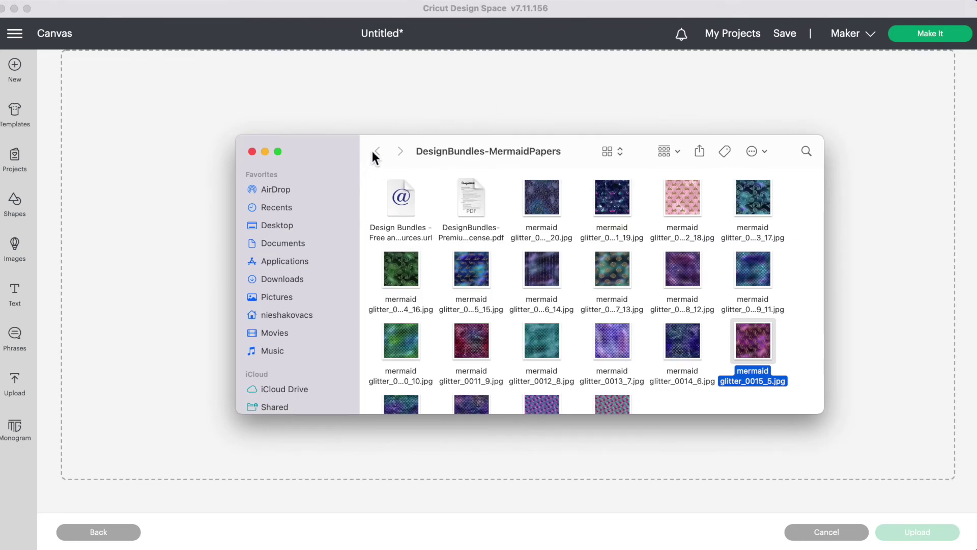
- Choose the blue mermaid-scale image mermaid glitter_0009_11.jpg from the DesignBundles-MermaidPapers folder and upload it as a pattern
drag(352, 147, 136, 227)
scroll(484, 382, down, 2)
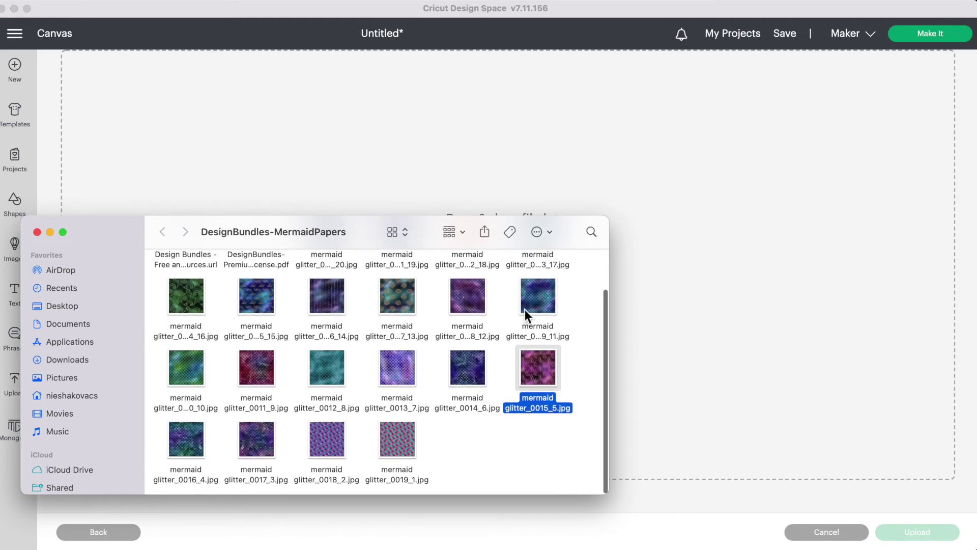
click(541, 302)
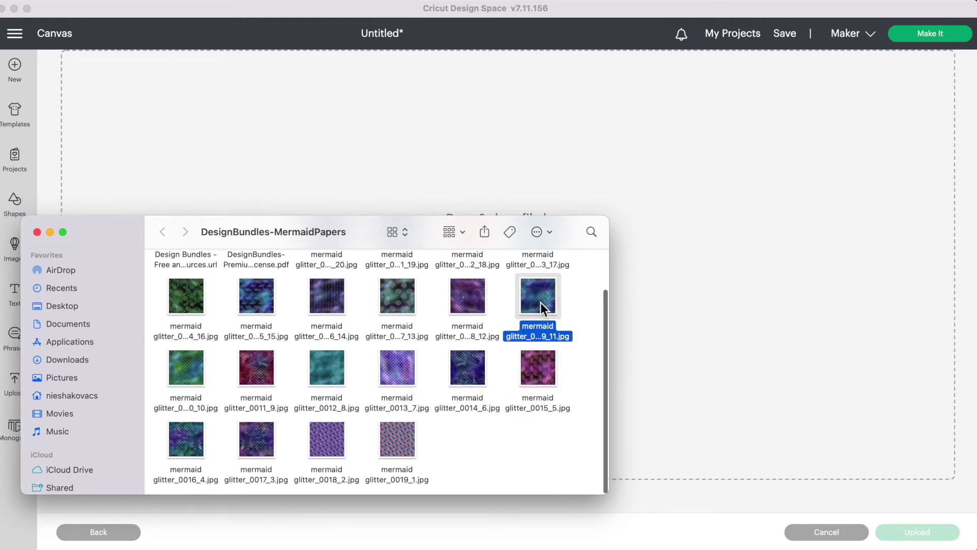
drag(536, 300, 677, 268)
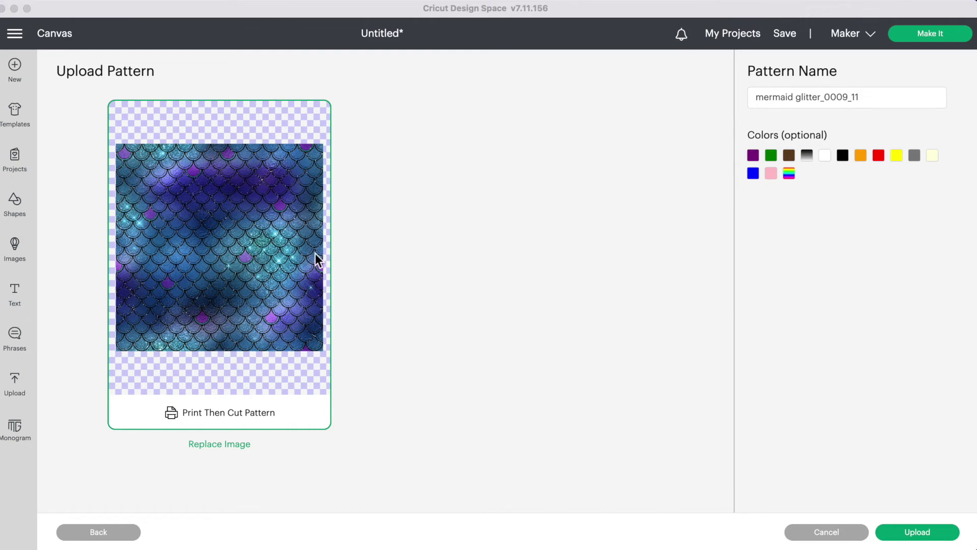
click(935, 531)
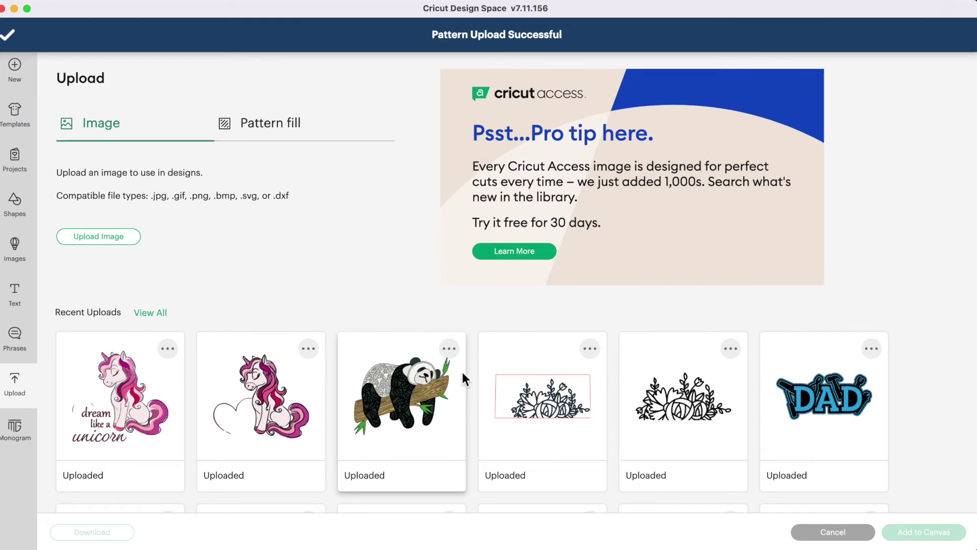
- Return to the canvas and move the heart to about X 1.861, Y 3.375
scroll(466, 377, down, 2)
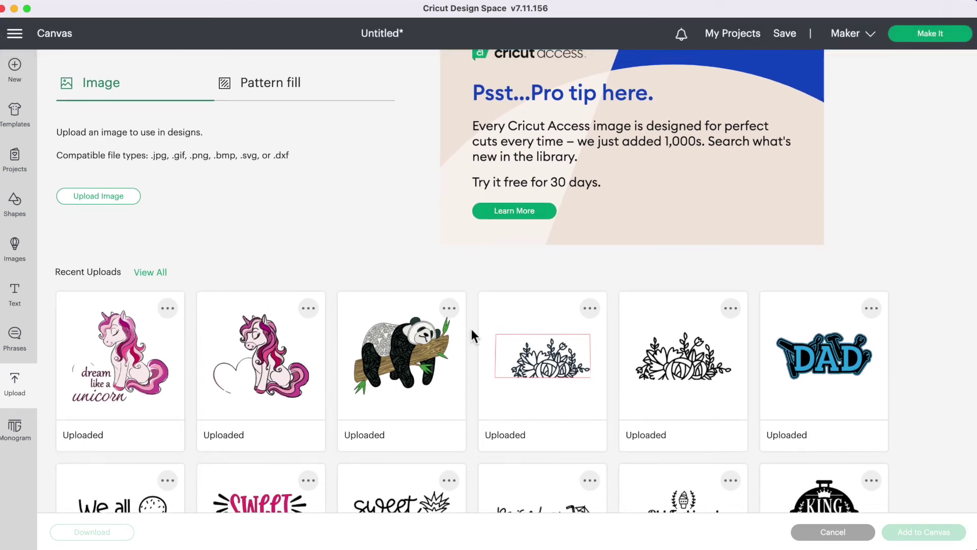
scroll(477, 326, up, 2)
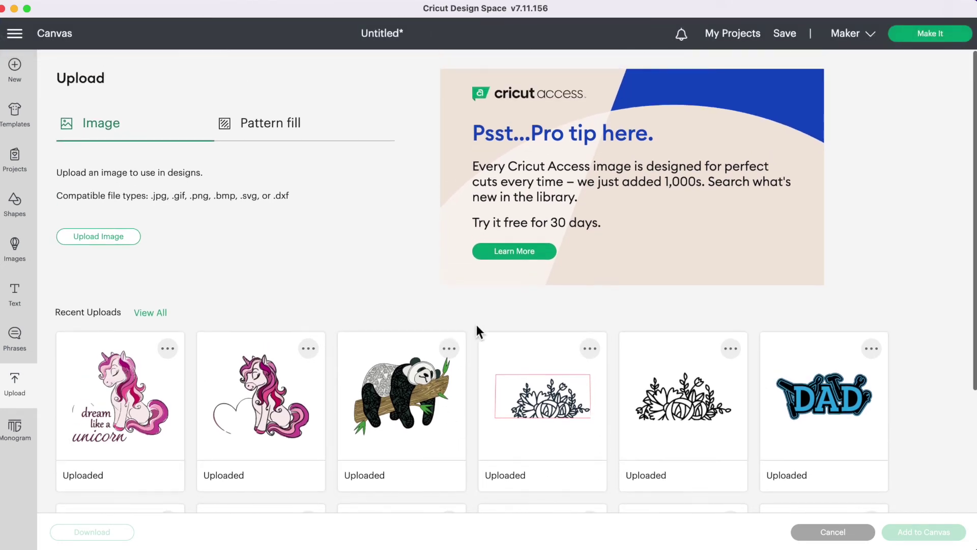
click(64, 38)
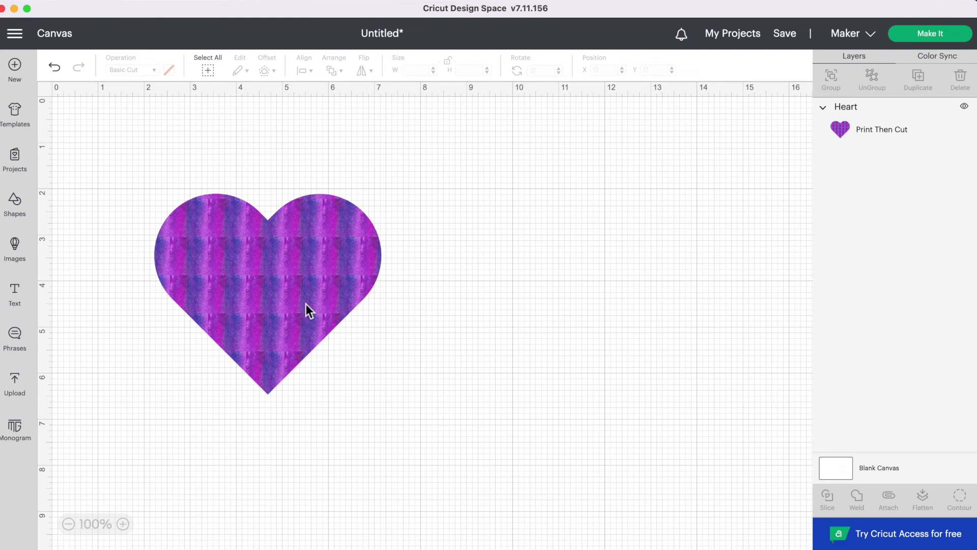
click(262, 277)
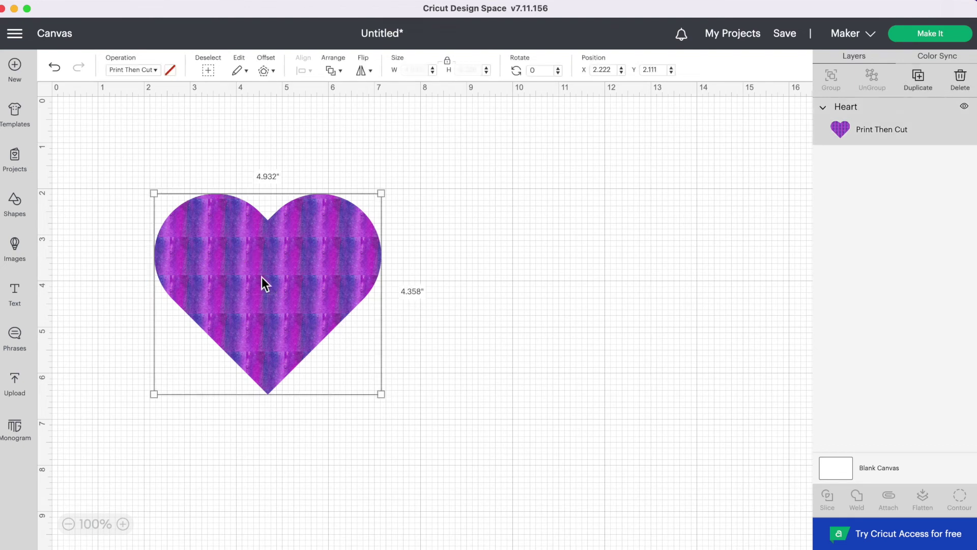
drag(265, 277, 248, 335)
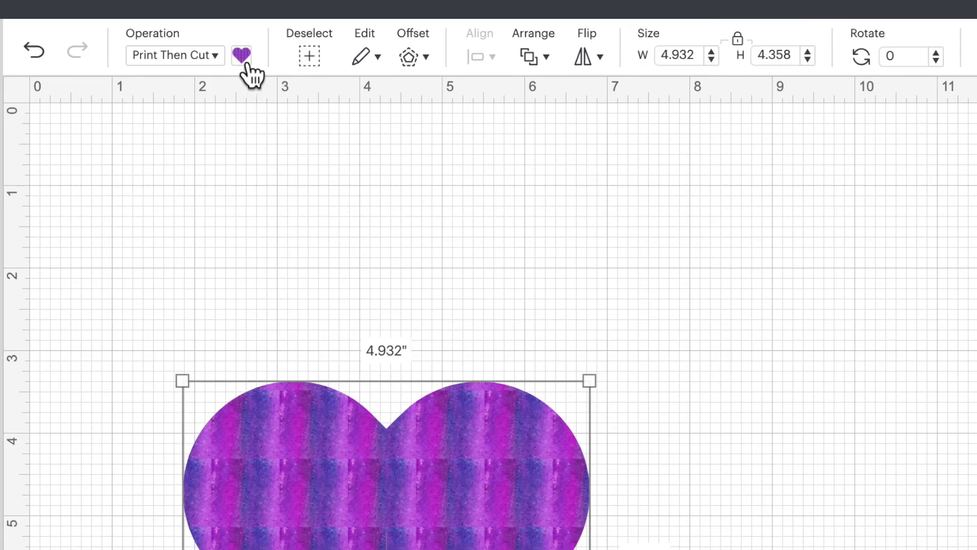
- Fill the heart with the uploaded blue mermaid-scale pattern and enlarge the pattern's scale to 193
click(243, 55)
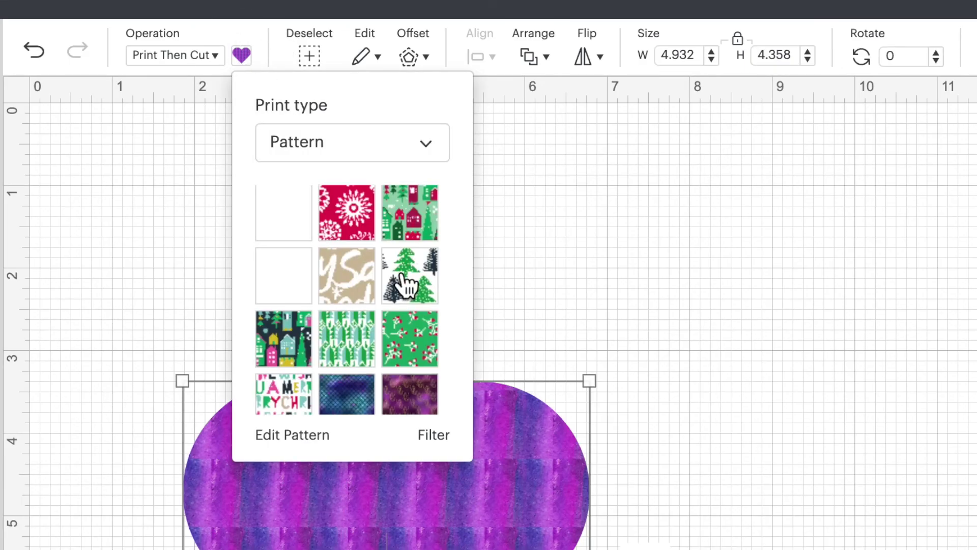
scroll(404, 284, down, 3)
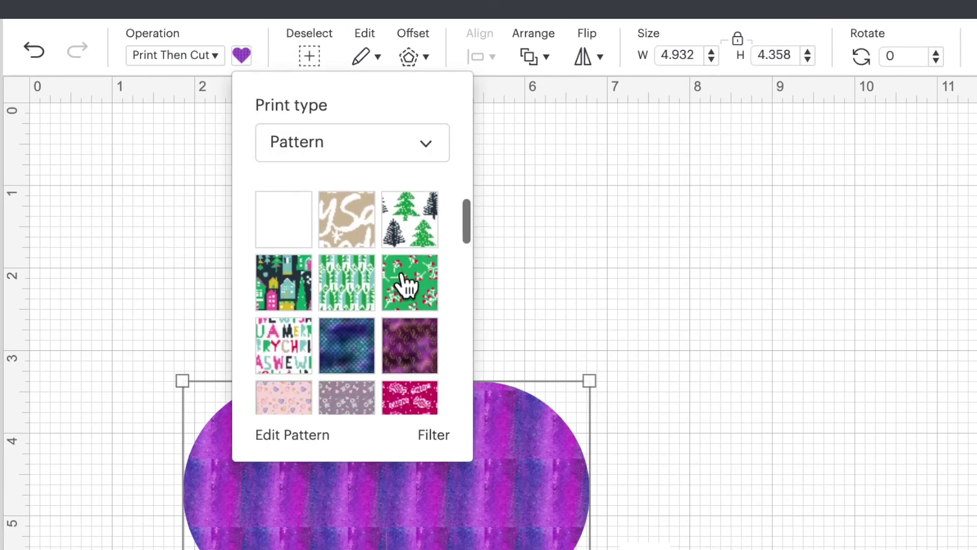
click(360, 319)
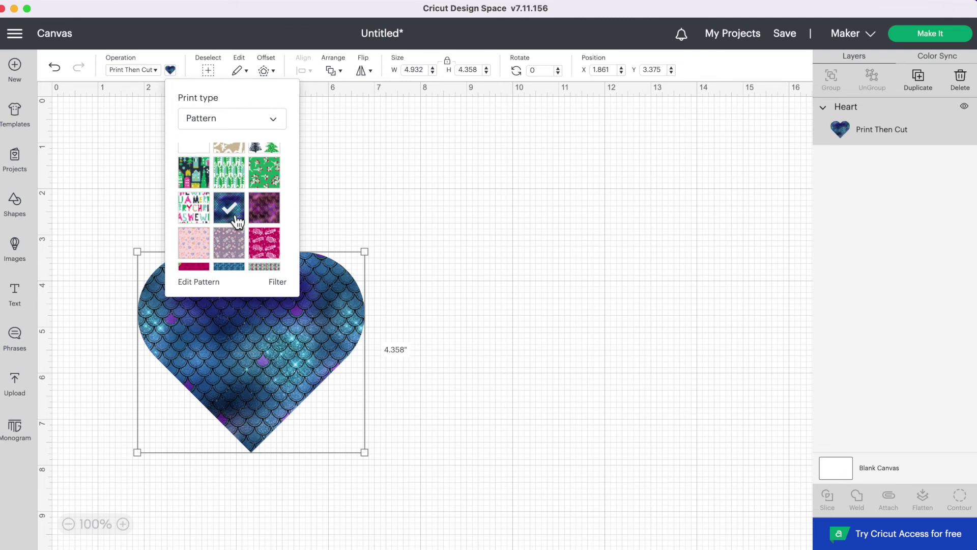
click(211, 286)
drag(665, 132, 681, 132)
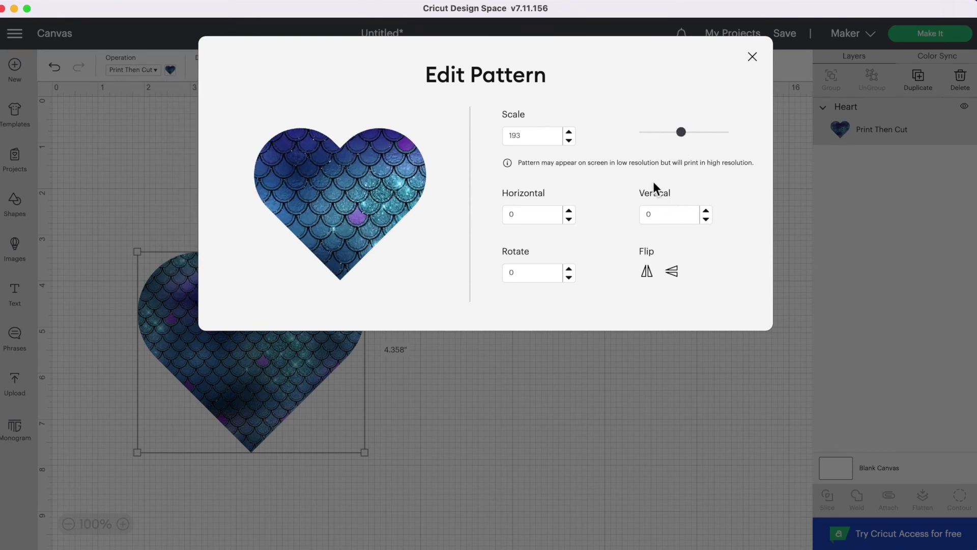
click(752, 57)
- Move the heart up towards the canvas's upper area and add a narrow offset with rounded corners around it
drag(301, 301, 355, 243)
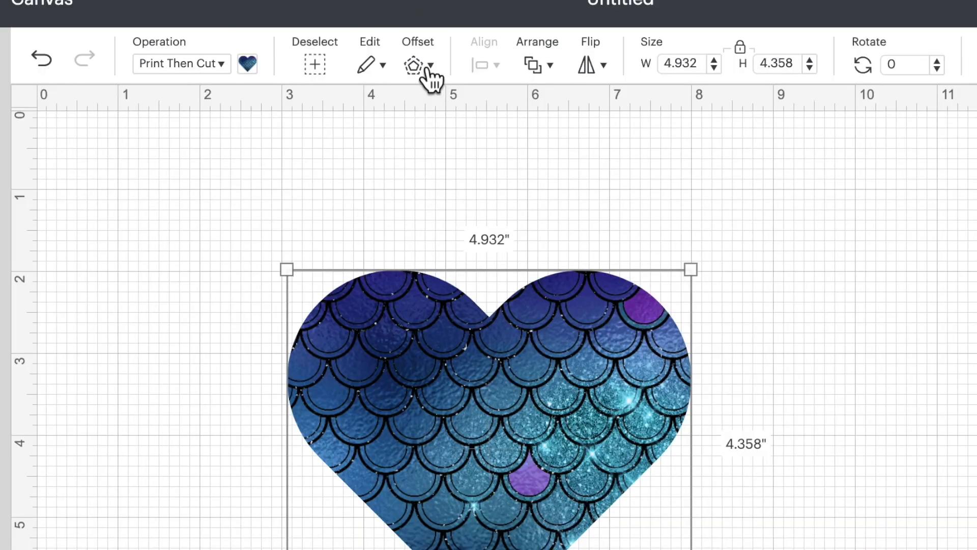
click(268, 70)
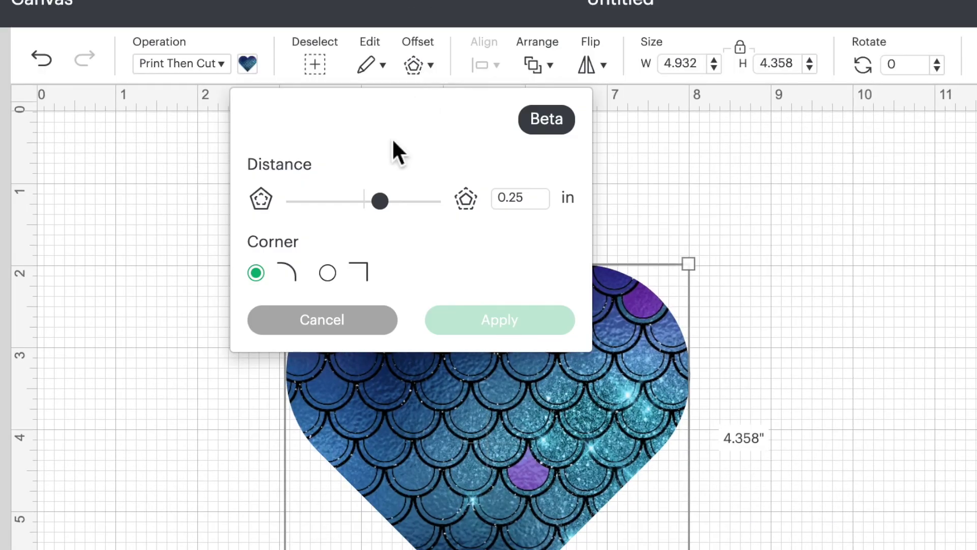
drag(387, 209, 380, 209)
click(492, 321)
click(774, 229)
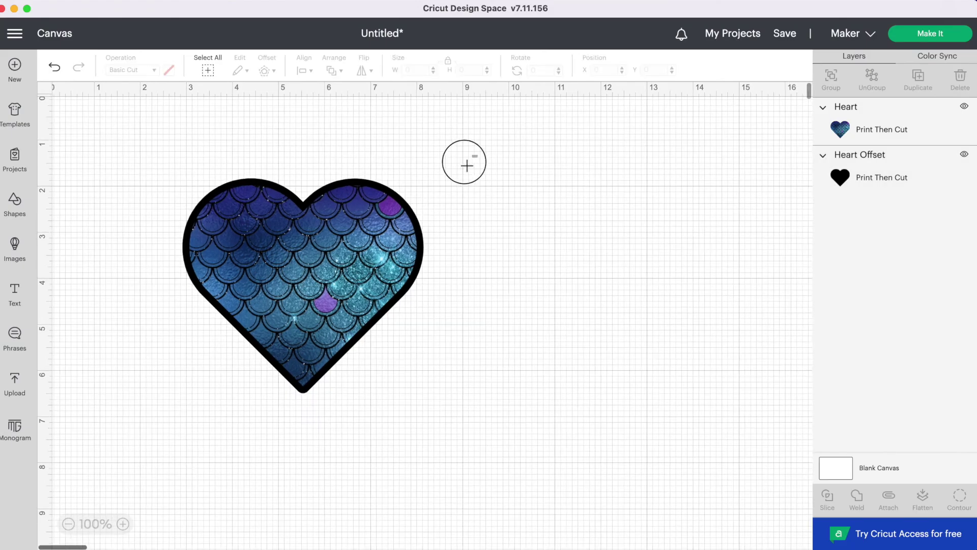
- Select the heart together with its black offset and flatten them into one Print Then Cut layer
drag(467, 162, 374, 251)
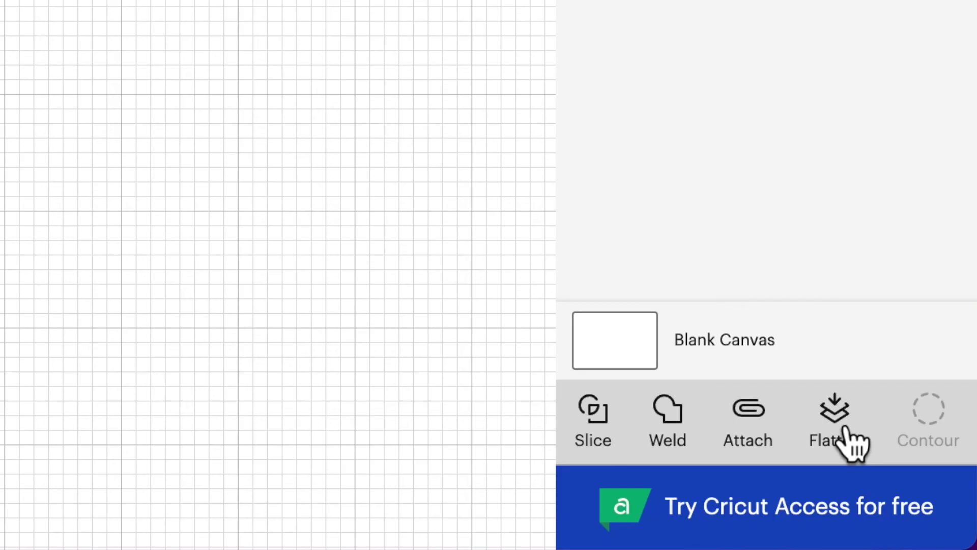
click(924, 506)
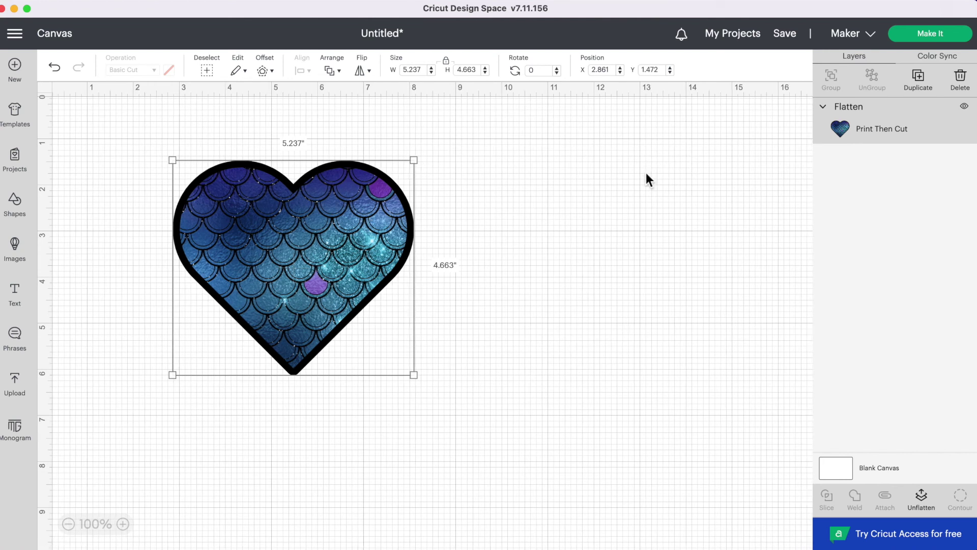
scroll(647, 174, down, 1)
scroll(644, 175, up, 1)
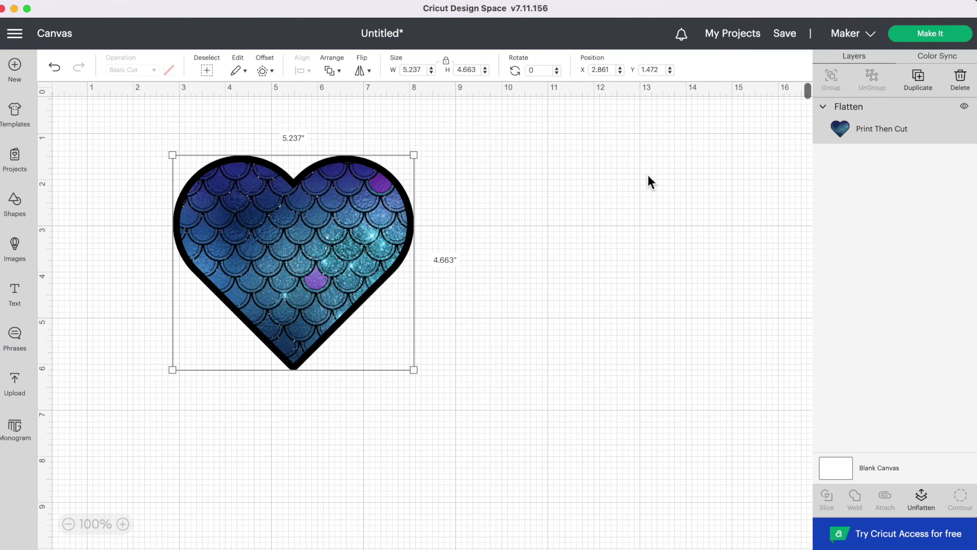